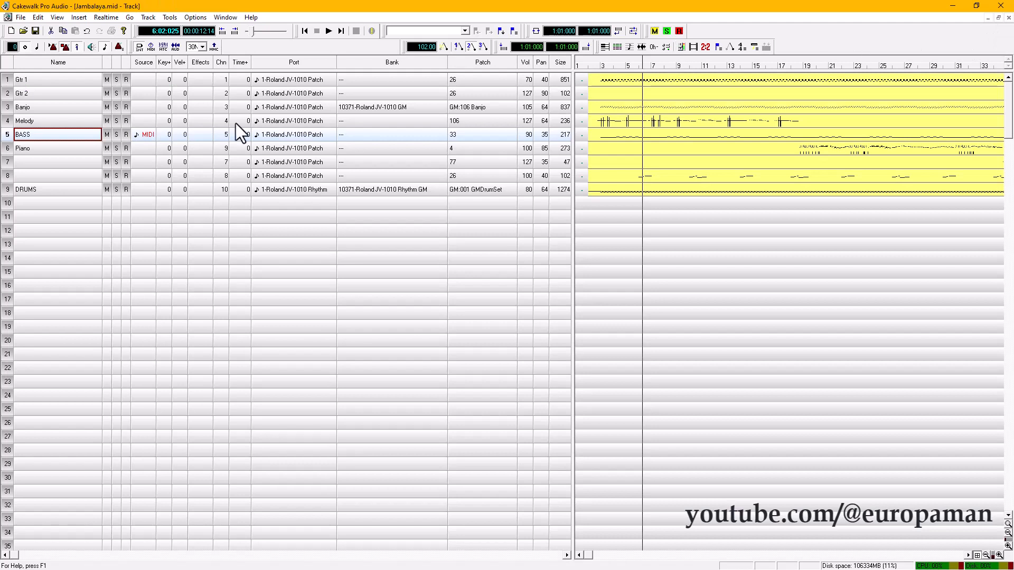
Select the whole BASS track and open its event list.
click(6, 134)
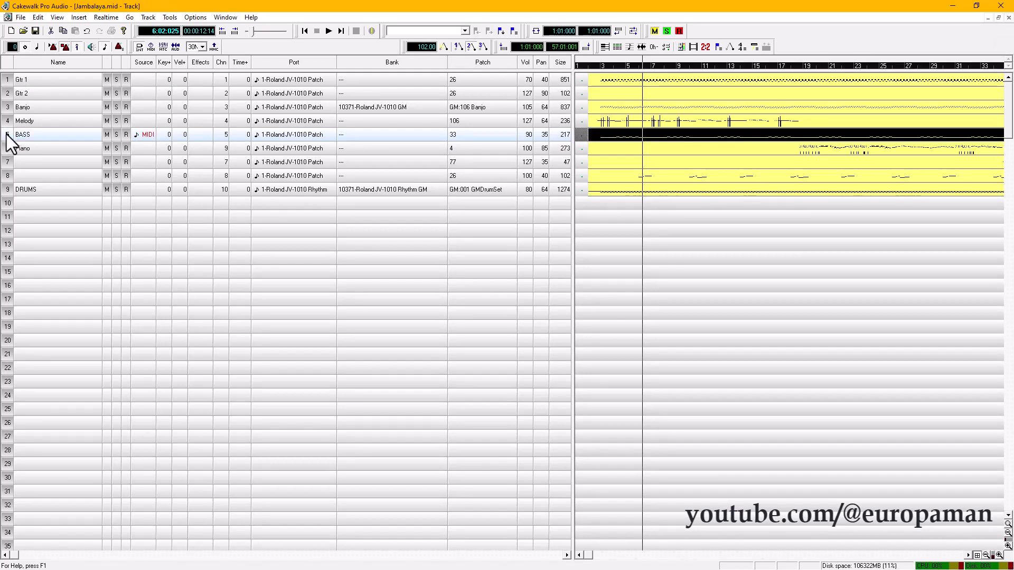
click(6, 134)
click(7, 191)
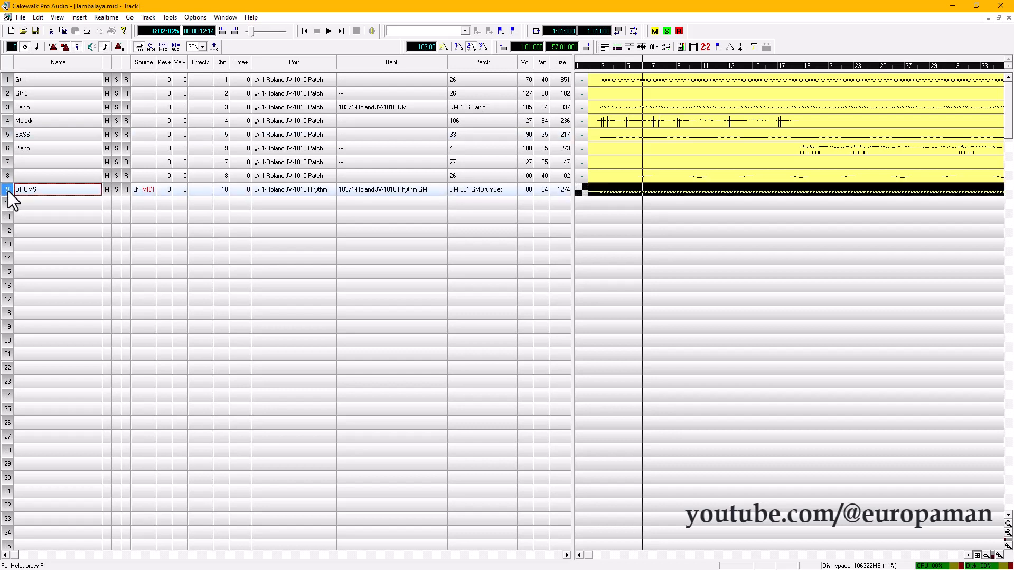
click(7, 136)
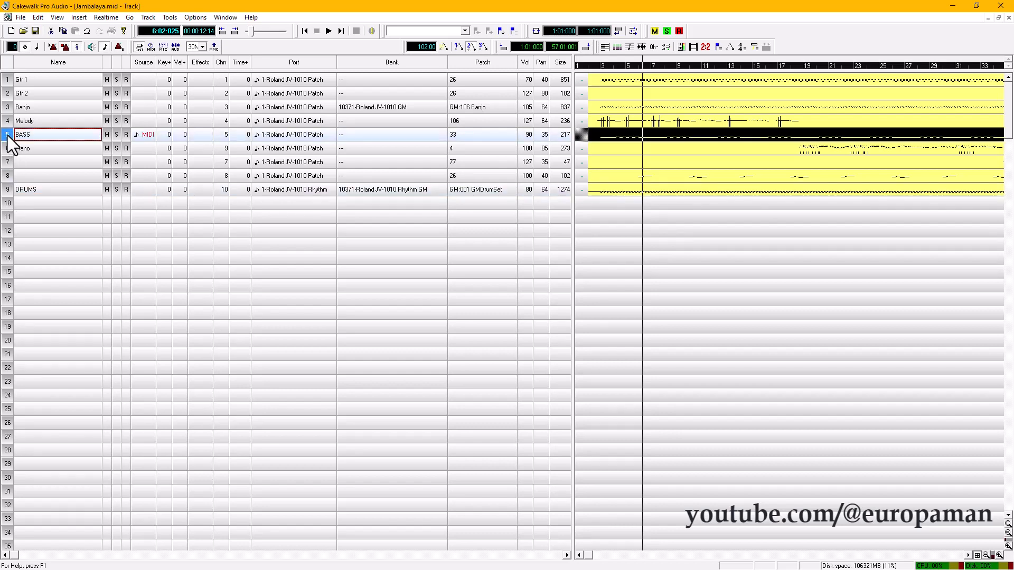
click(8, 136)
click(7, 134)
key(alt+4)
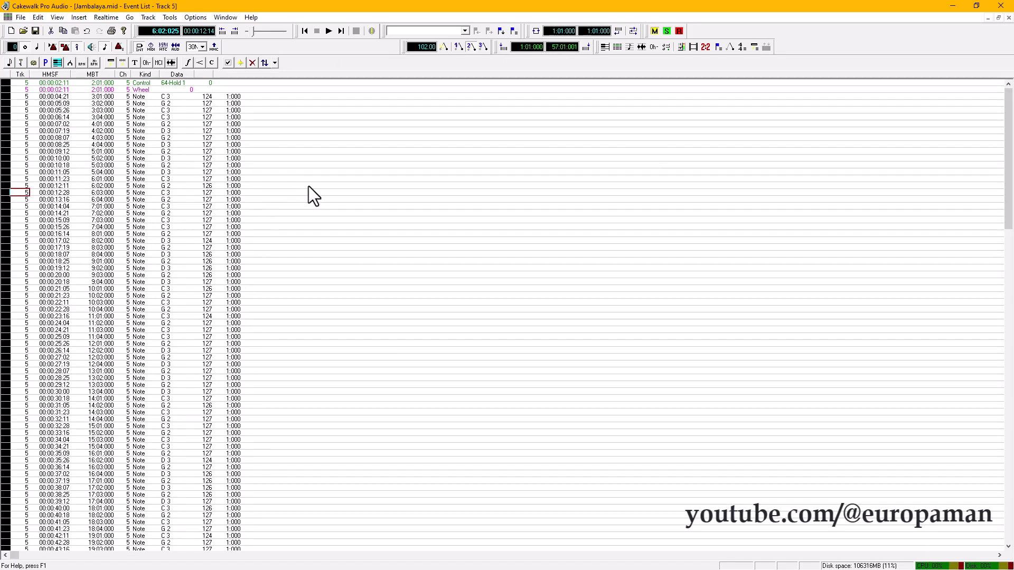
Run the Random Velocity.cal script on the selected bass events.
click(39, 17)
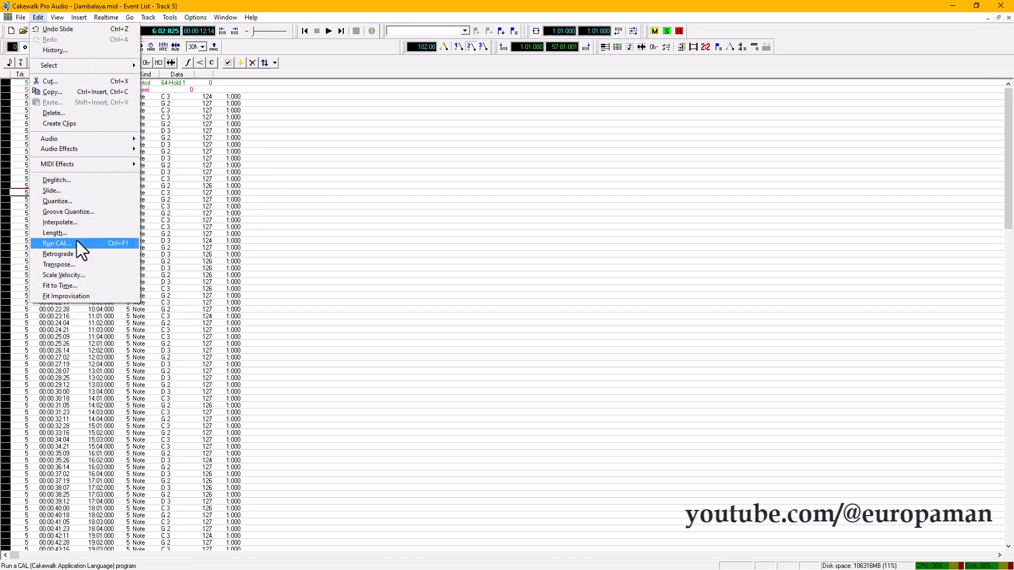
click(76, 243)
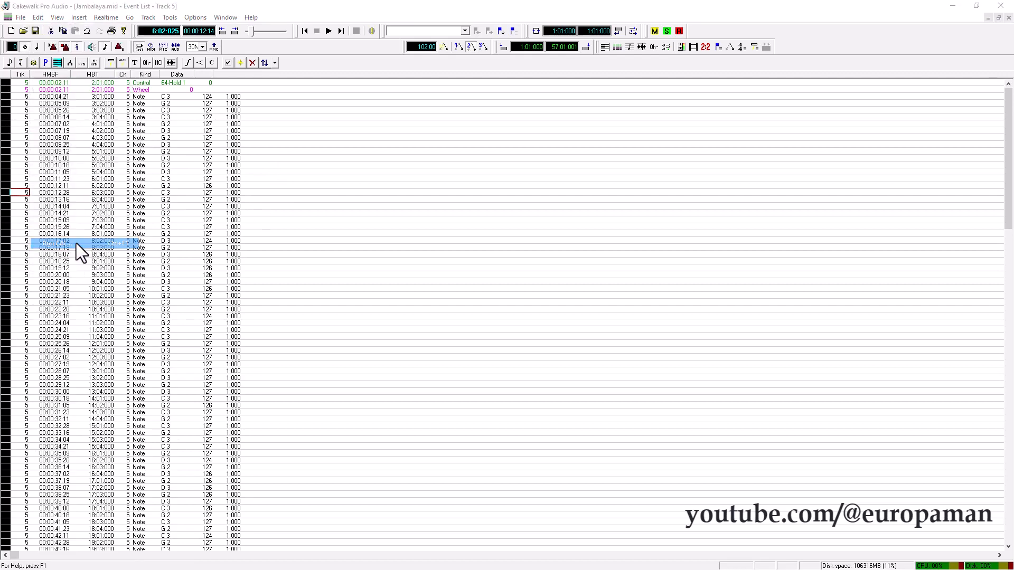
drag(454, 118, 437, 96)
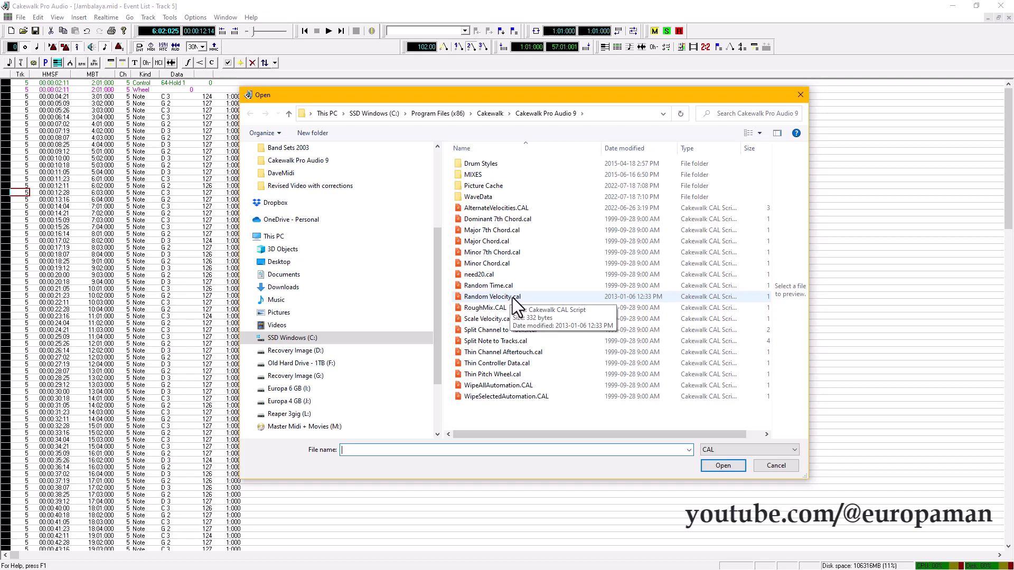
click(481, 297)
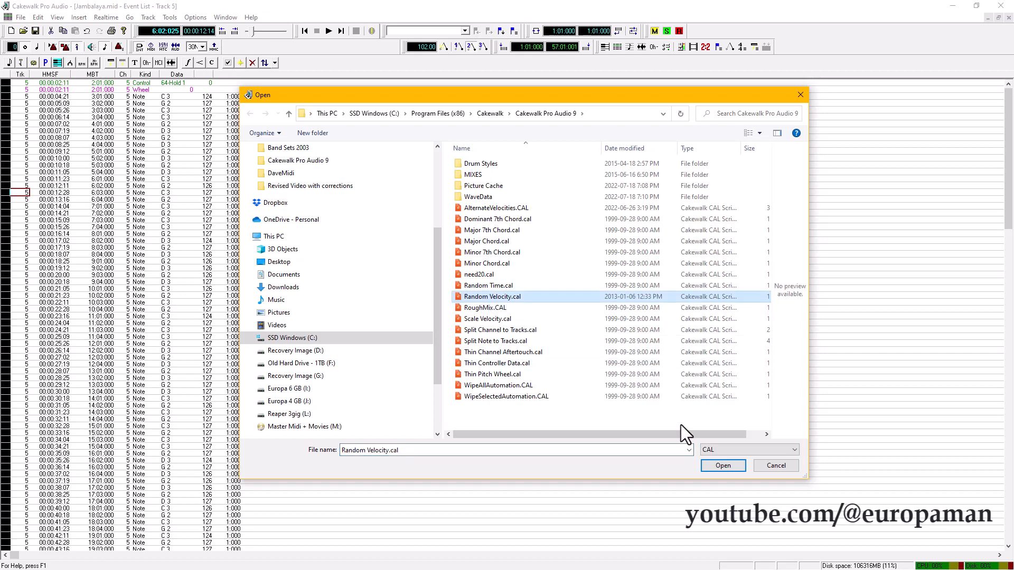
click(710, 465)
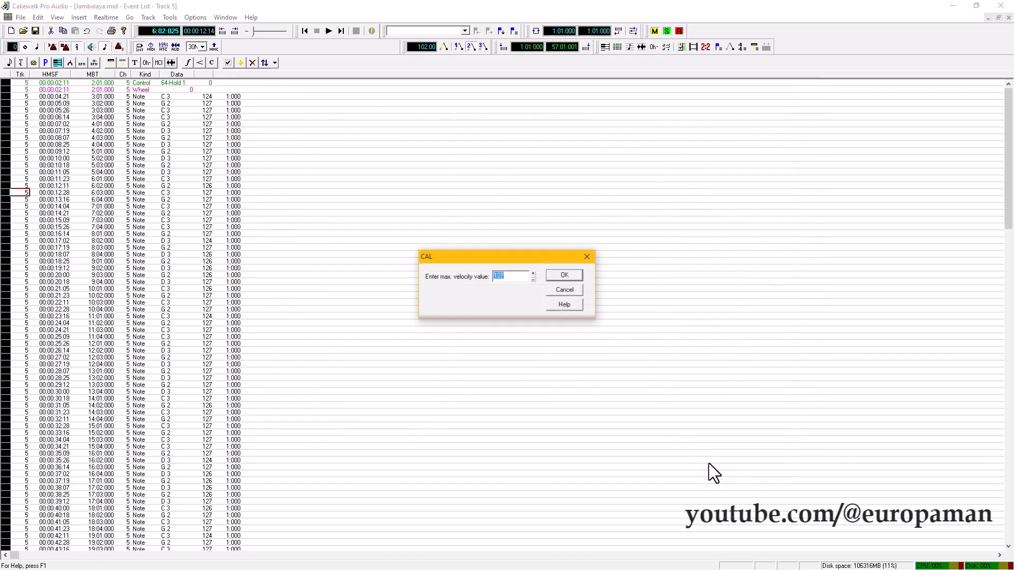
Randomize the bass note velocities with a maximum of 115 and a minimum of 105.
drag(497, 259, 493, 176)
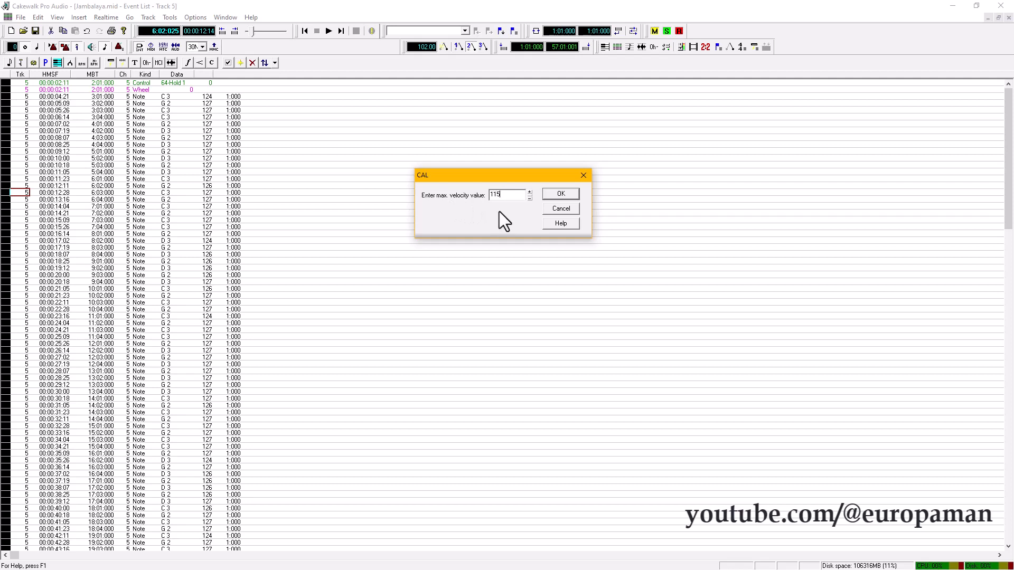
click(561, 195)
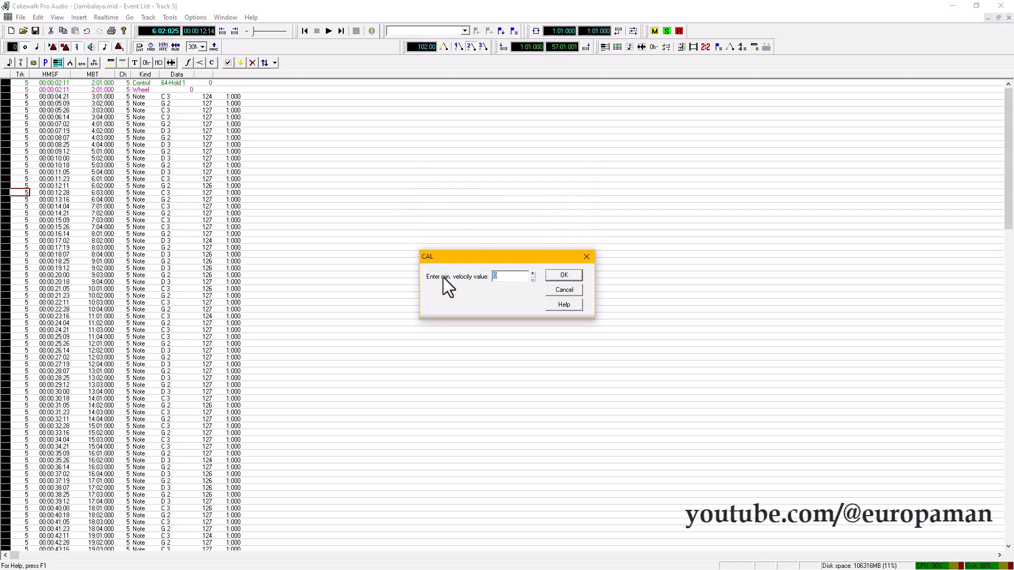
drag(454, 258, 449, 182)
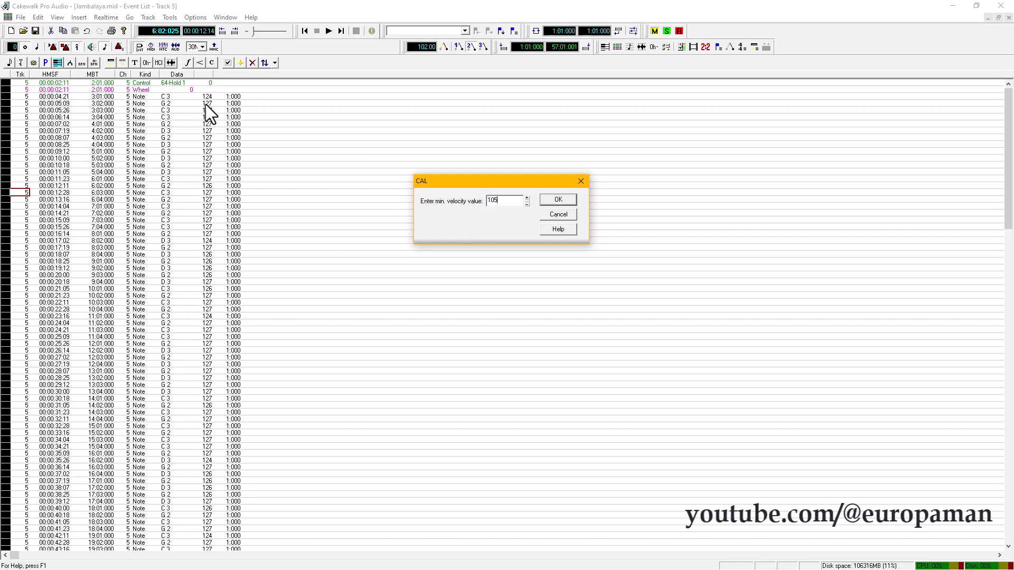
click(547, 198)
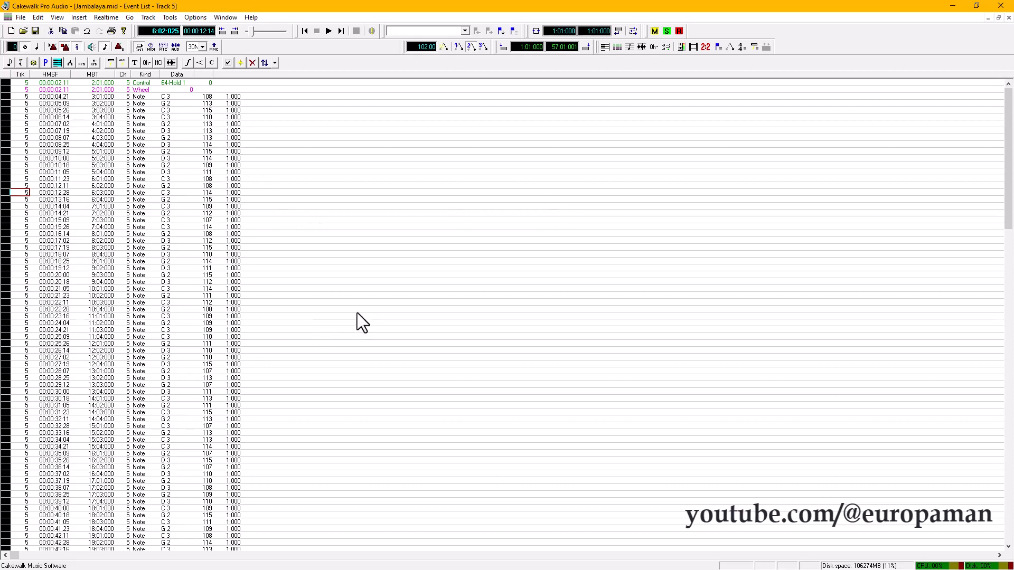
Play the song from the beginning to hear the randomized bass velocities, and stop playback.
key(ctrl+Home)
key(space)
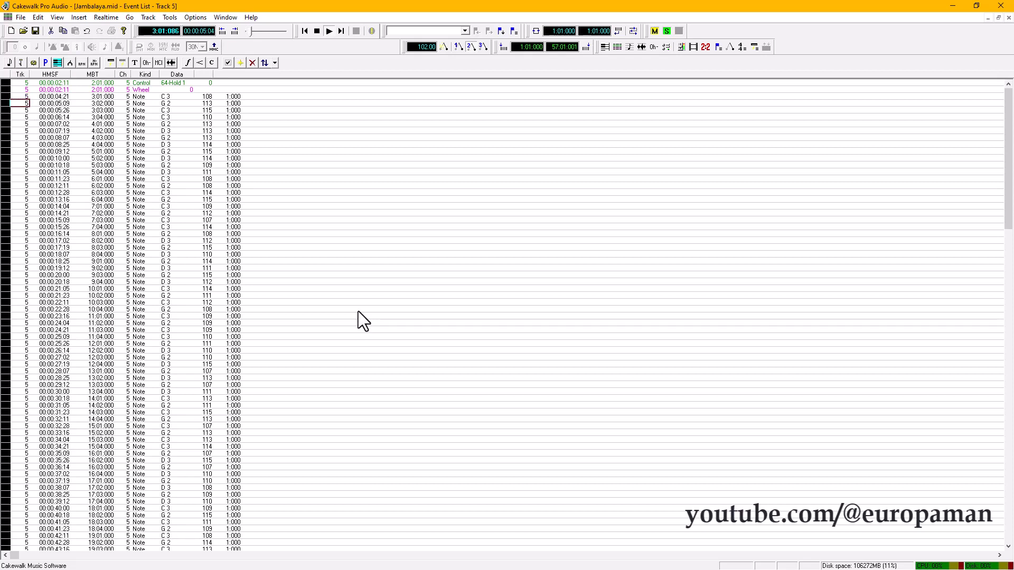
key(slash)
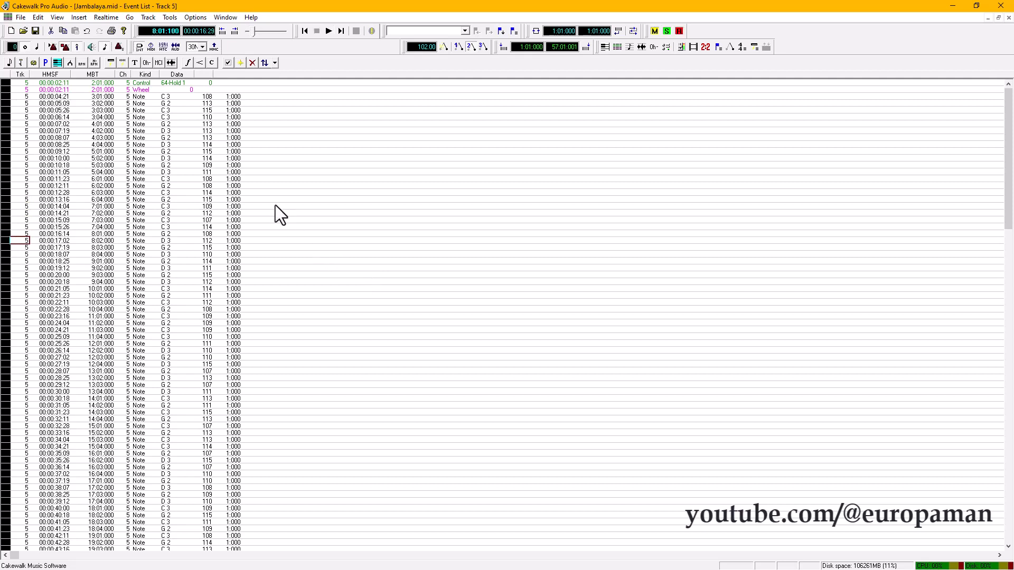
Change the bass track's 64-Hold controller event to 91-Reverb and play the song from the start to check it.
click(167, 83)
key(Right)
key(ctrl+Home)
key(space)
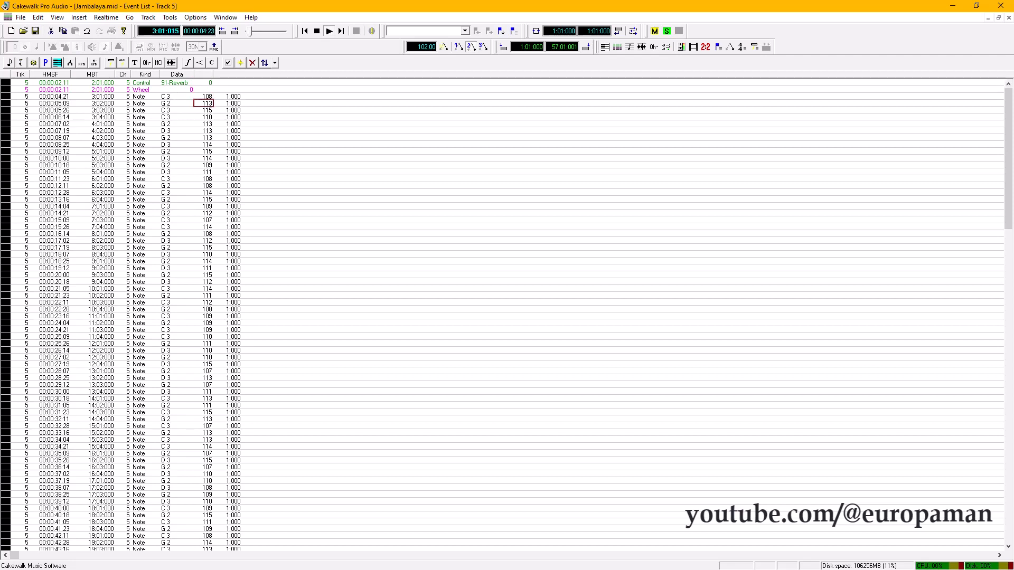
key(slash)
key(slash)
key(space)
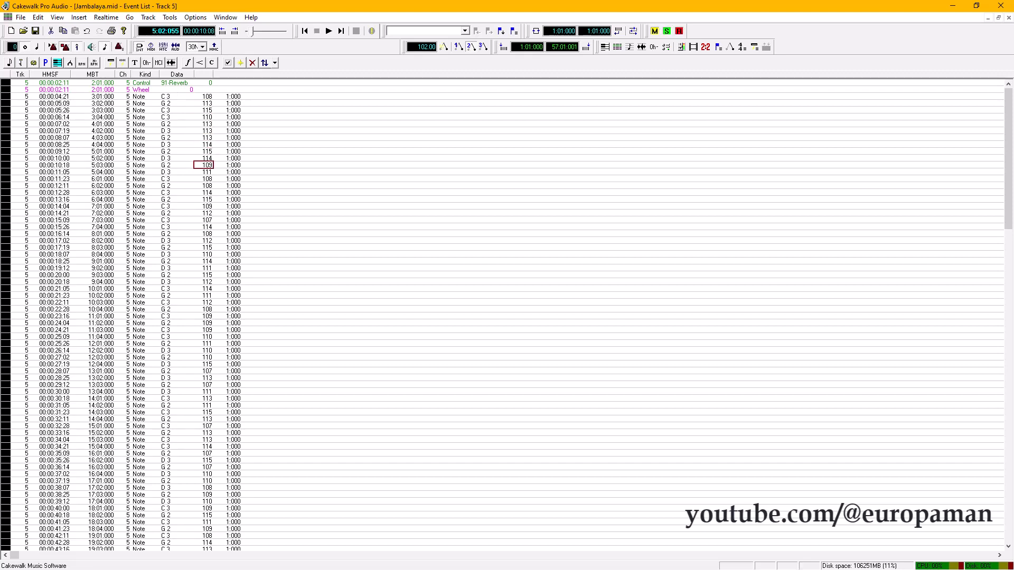
Close the event list and set the BASS track's bank to 10371-Roland JV-1010 GM.
key(ctrl+F4)
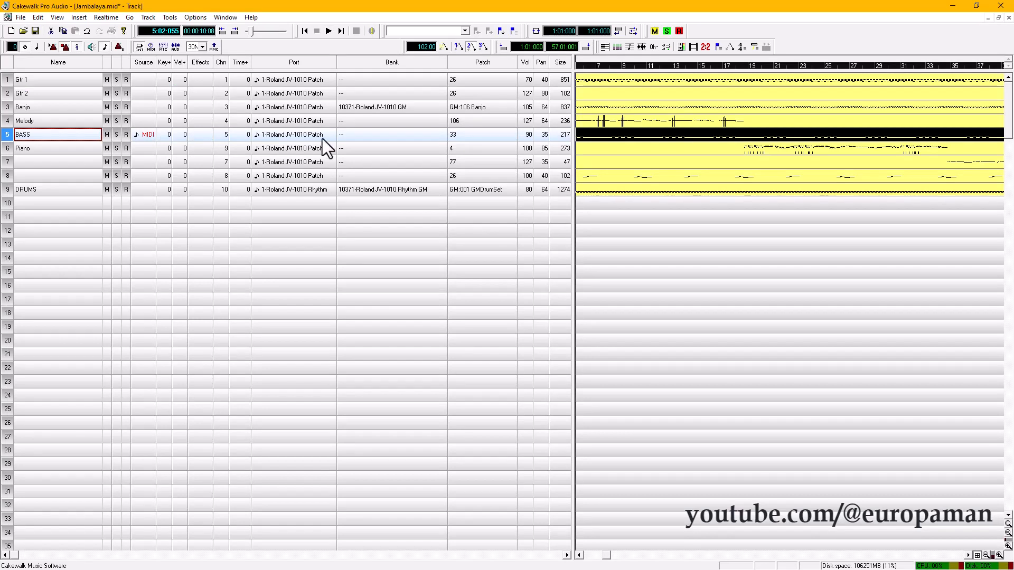
double_click(383, 136)
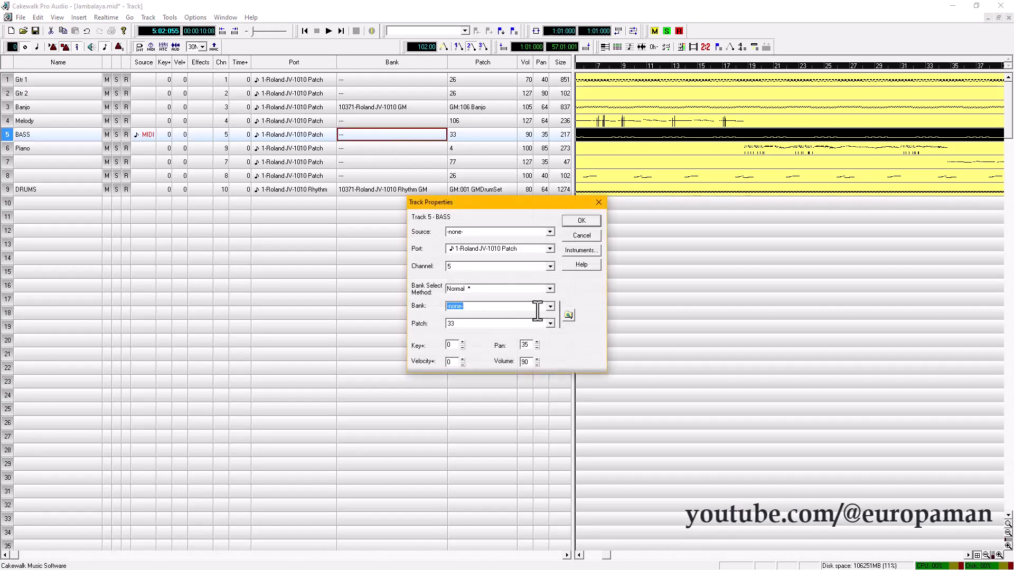
click(549, 306)
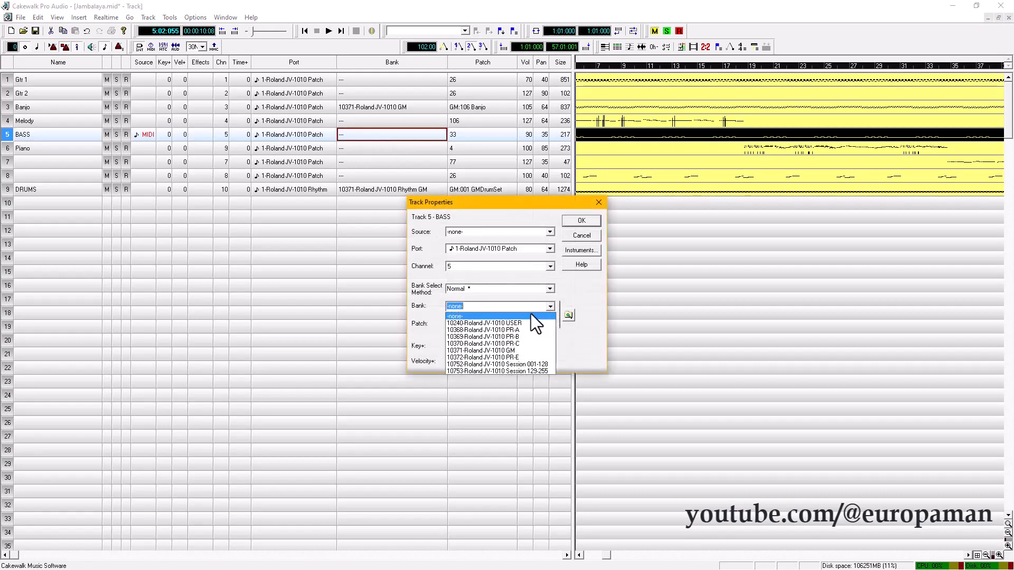
click(508, 352)
click(573, 220)
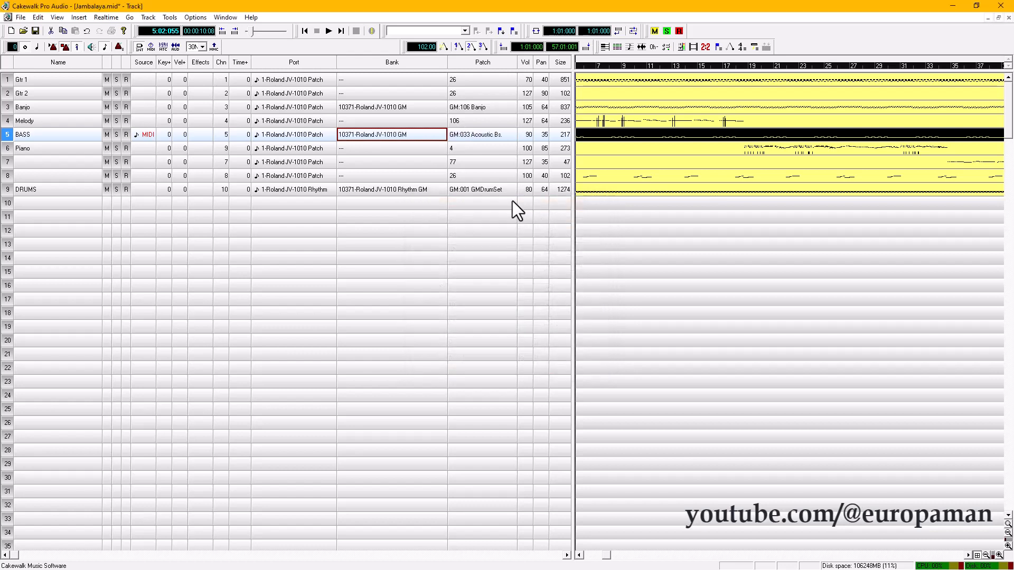
click(487, 136)
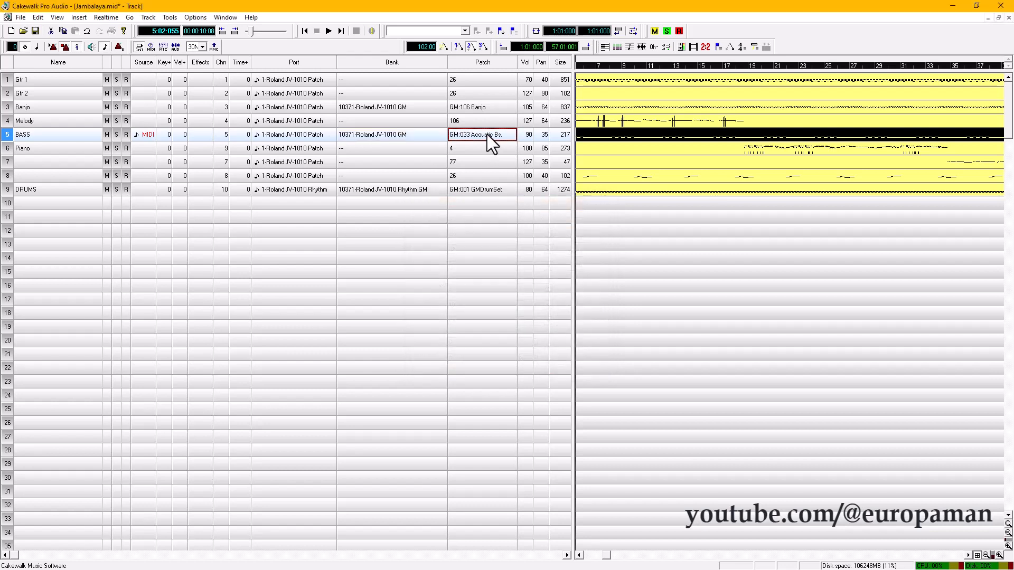
Open the DRUMS track in the piano roll and select all Hybrid Kick1 notes.
key(ctrl+Home)
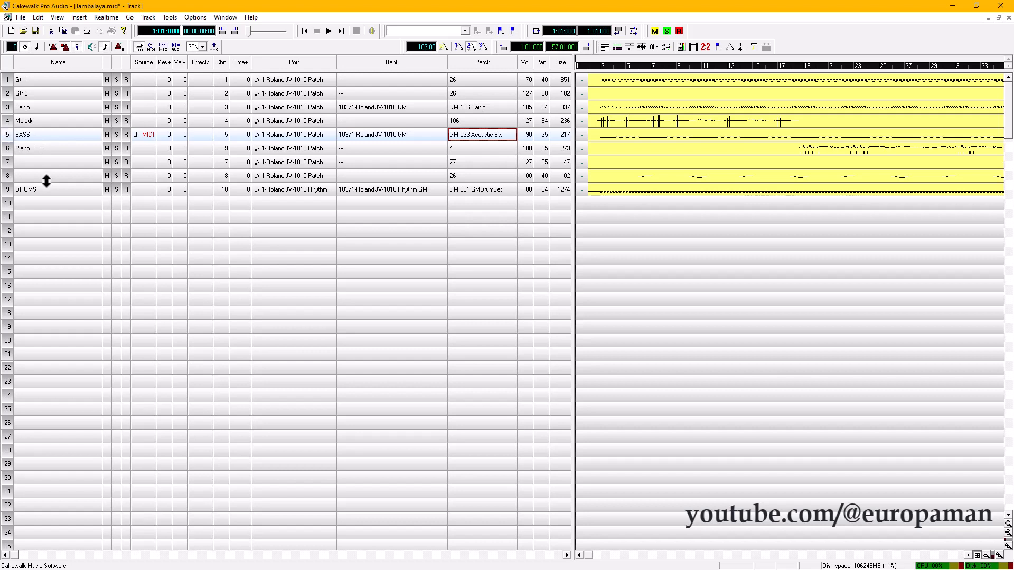
double_click(68, 191)
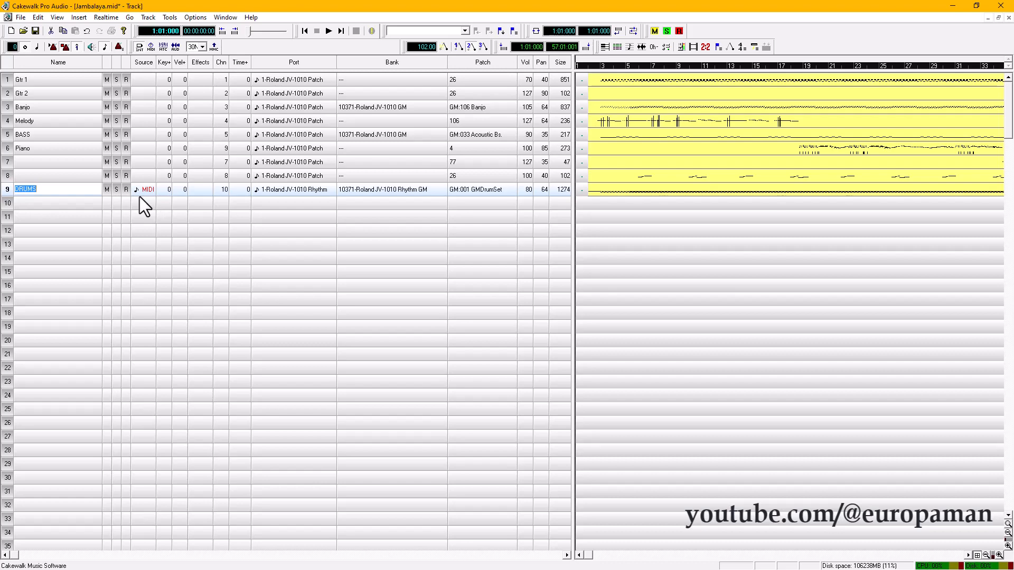
click(10, 192)
double_click(10, 192)
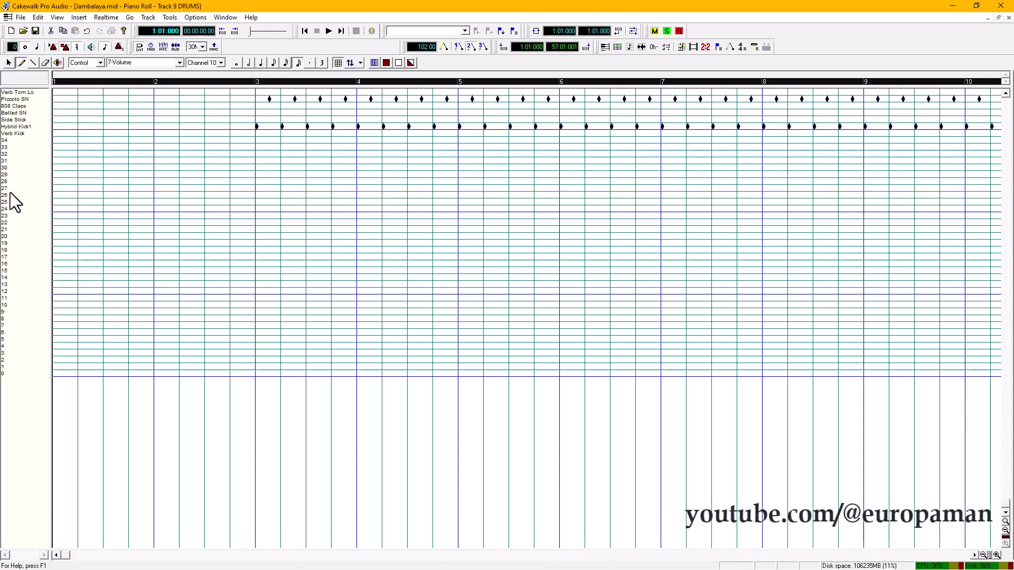
scroll(261, 217, up, 5)
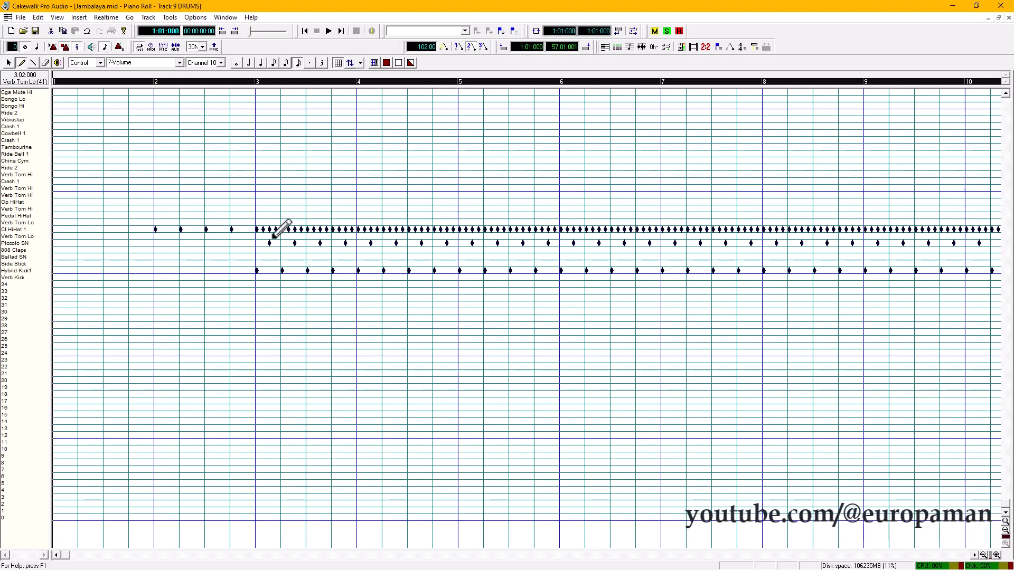
click(19, 272)
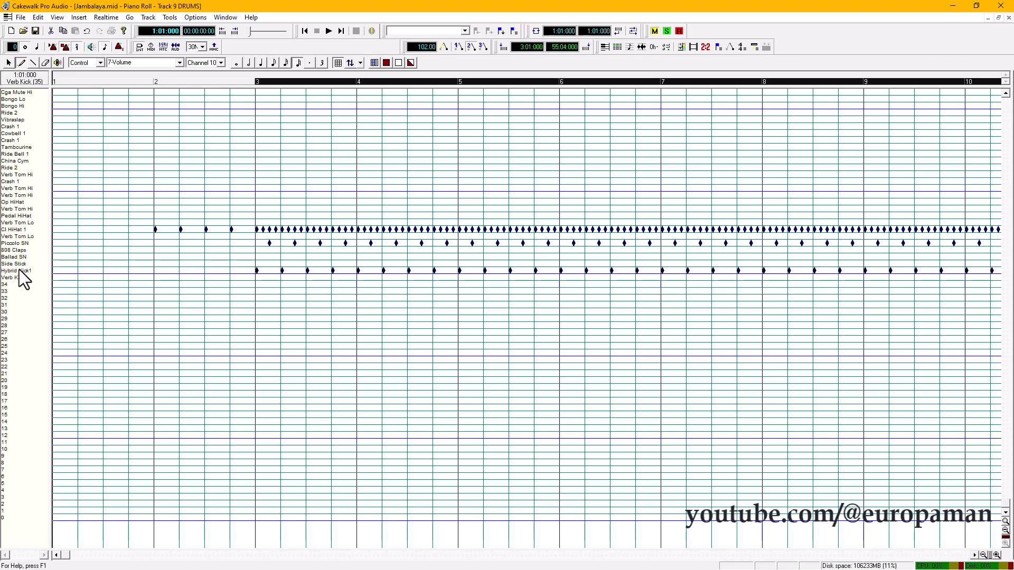
Open the drum track's event list and run the Random Velocity.cal script on the selected kick notes.
key(alt+4)
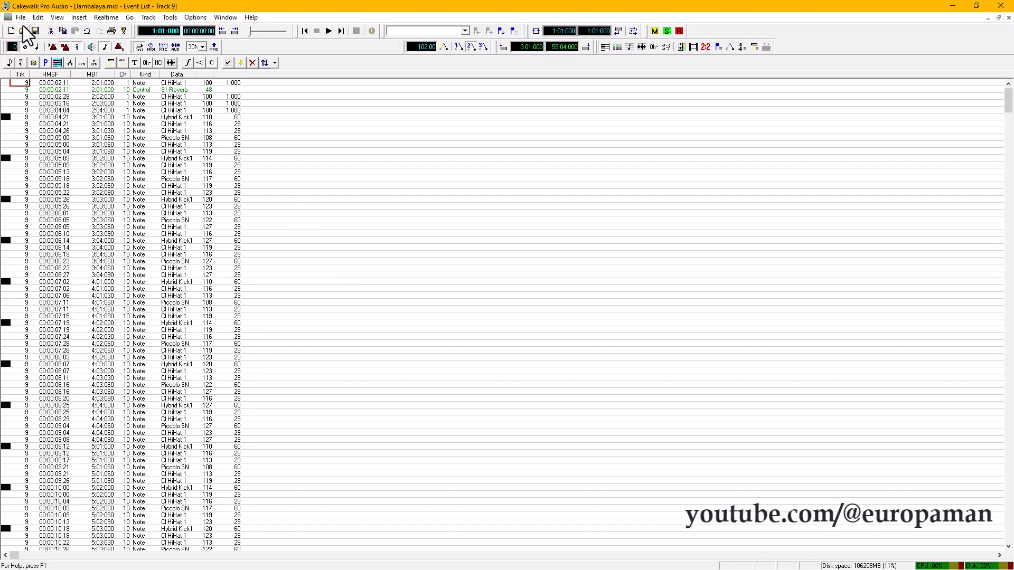
click(36, 17)
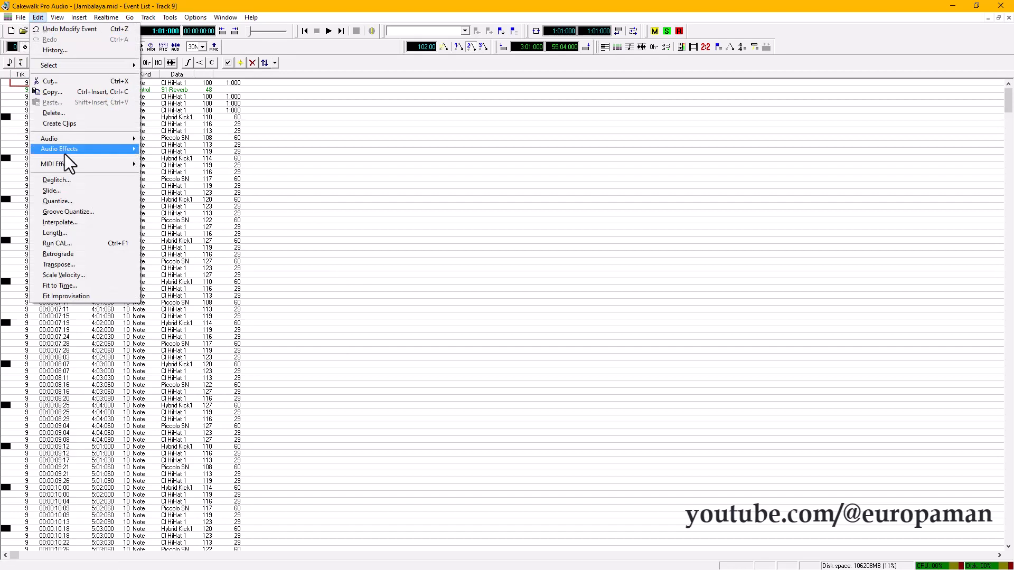
click(66, 243)
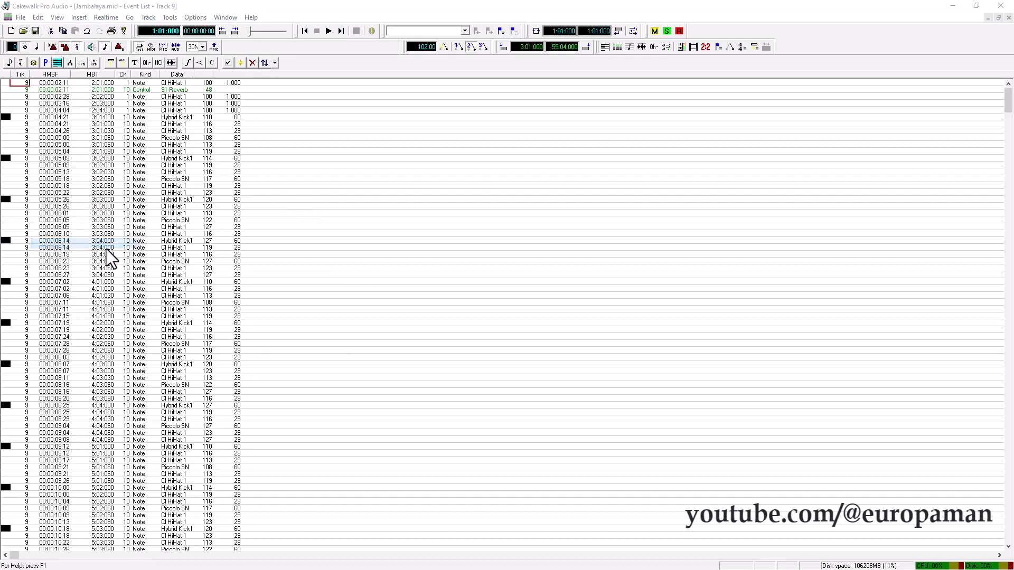
scroll(345, 287, down, 4)
drag(389, 91, 353, 72)
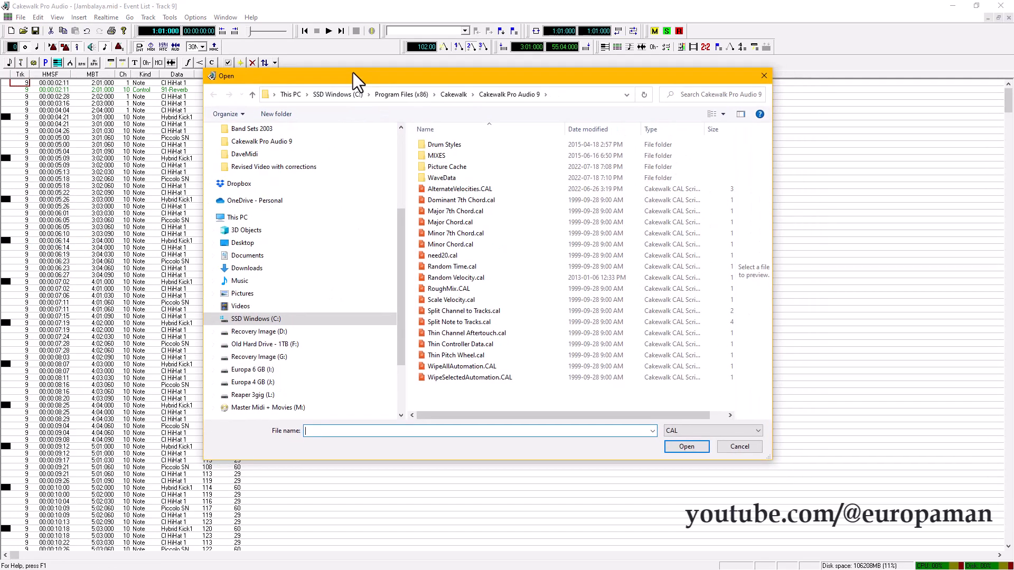
click(446, 278)
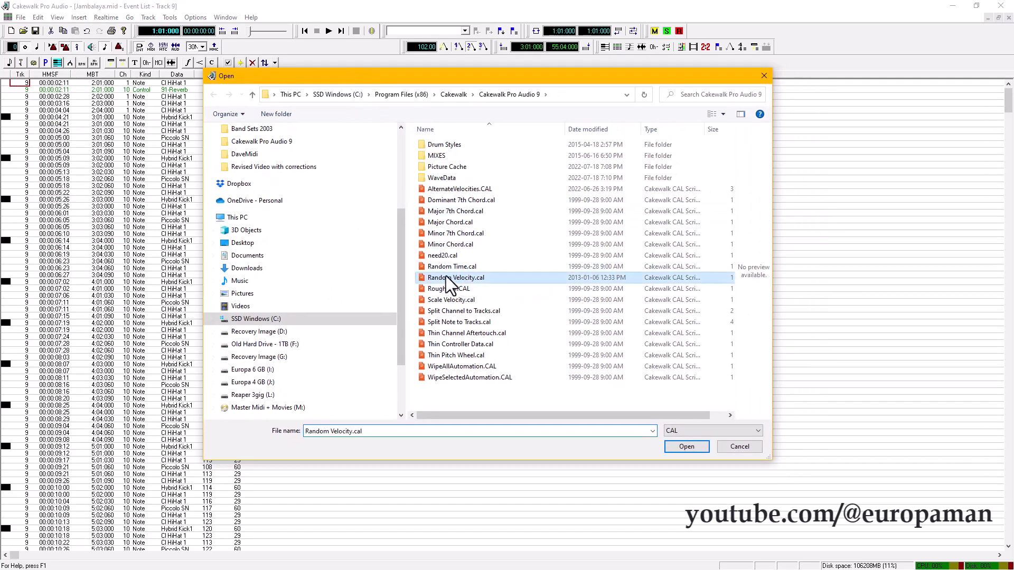
click(674, 446)
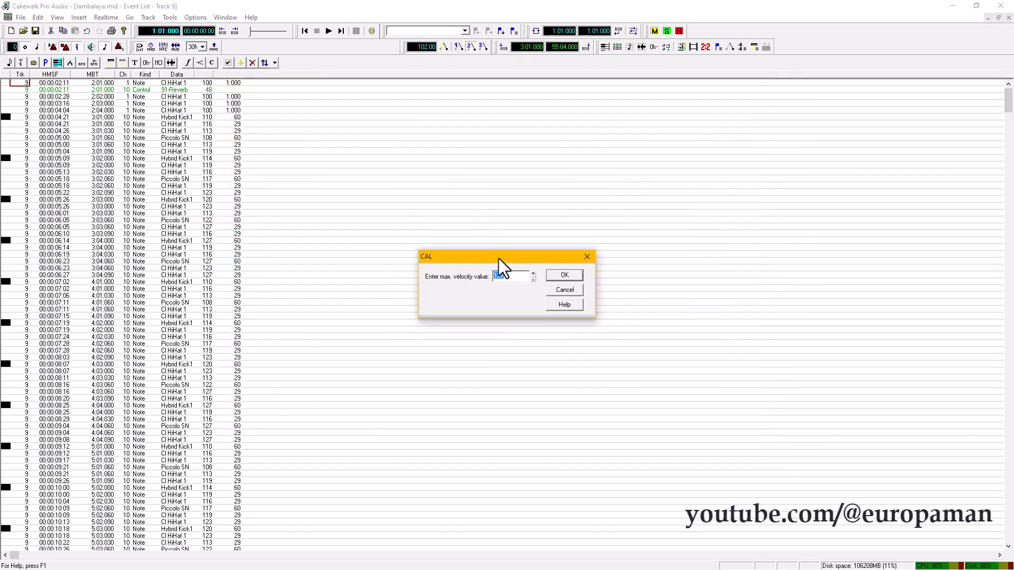
Randomize the selected kick note velocities with a minimum value of 110.
drag(499, 258, 489, 248)
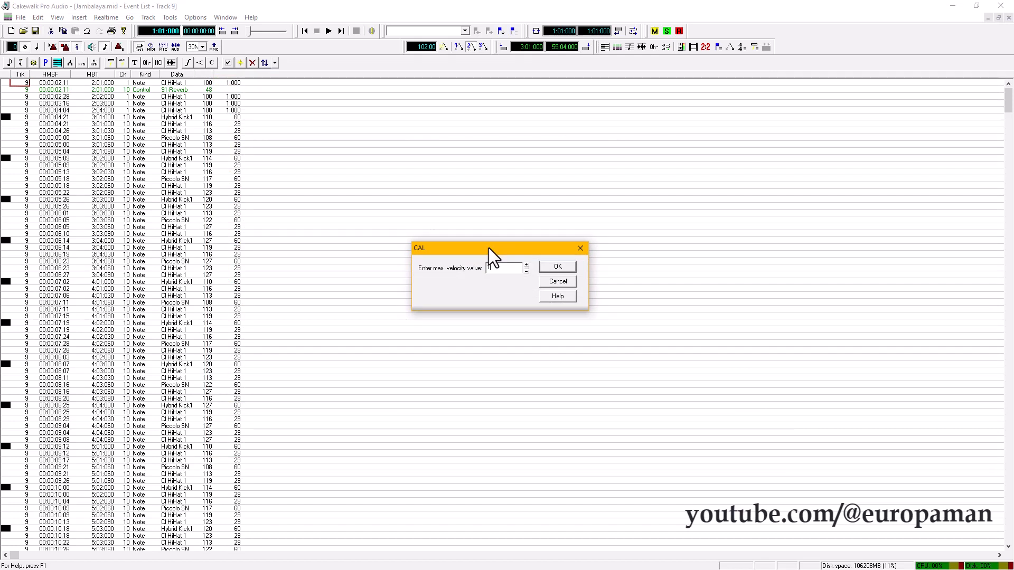
click(549, 268)
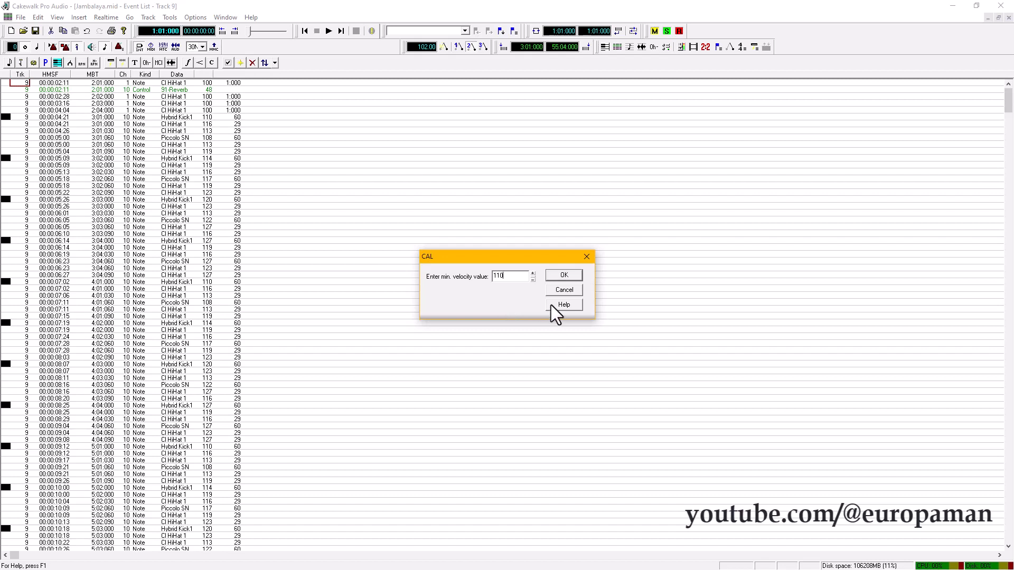
click(561, 275)
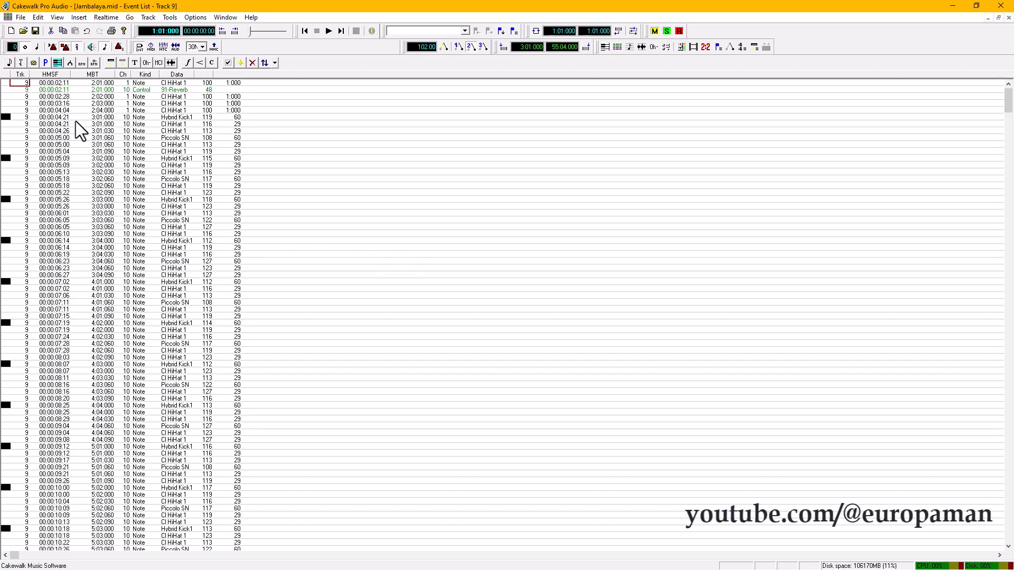
Run Random Velocity.cal on the selected kick notes with maximum velocity 120 and minimum 114, and play the result.
click(37, 17)
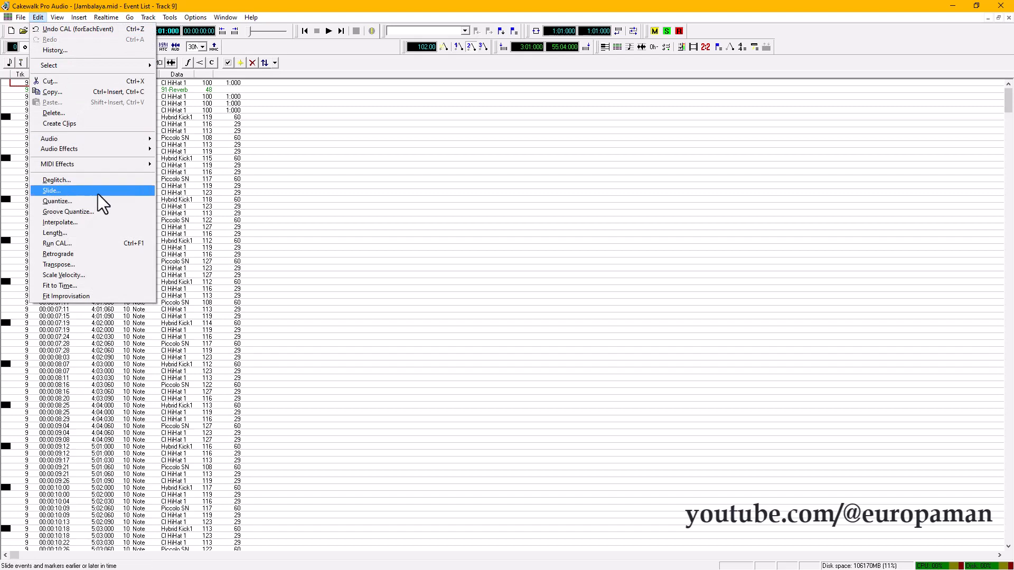
click(73, 243)
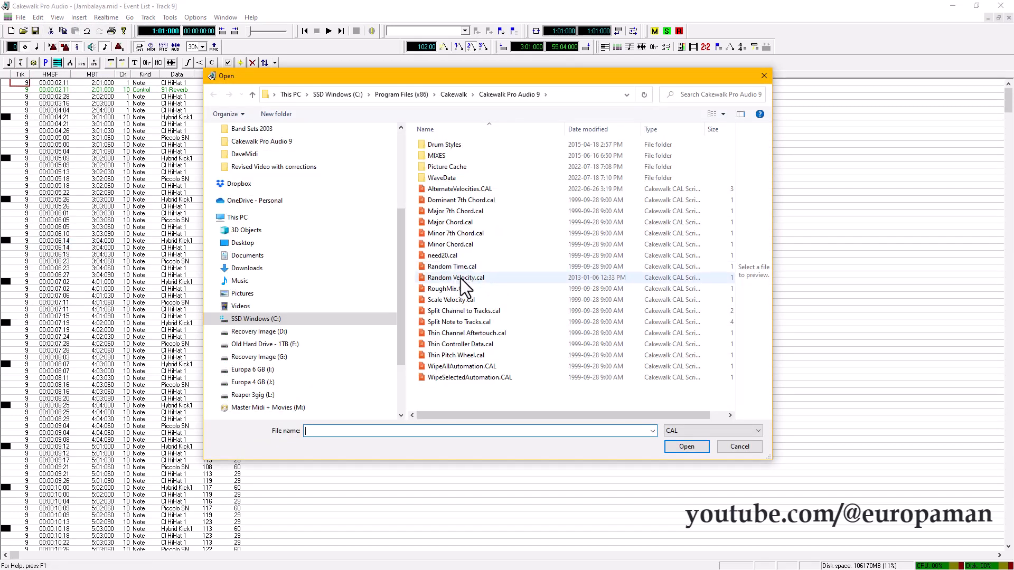
double_click(460, 278)
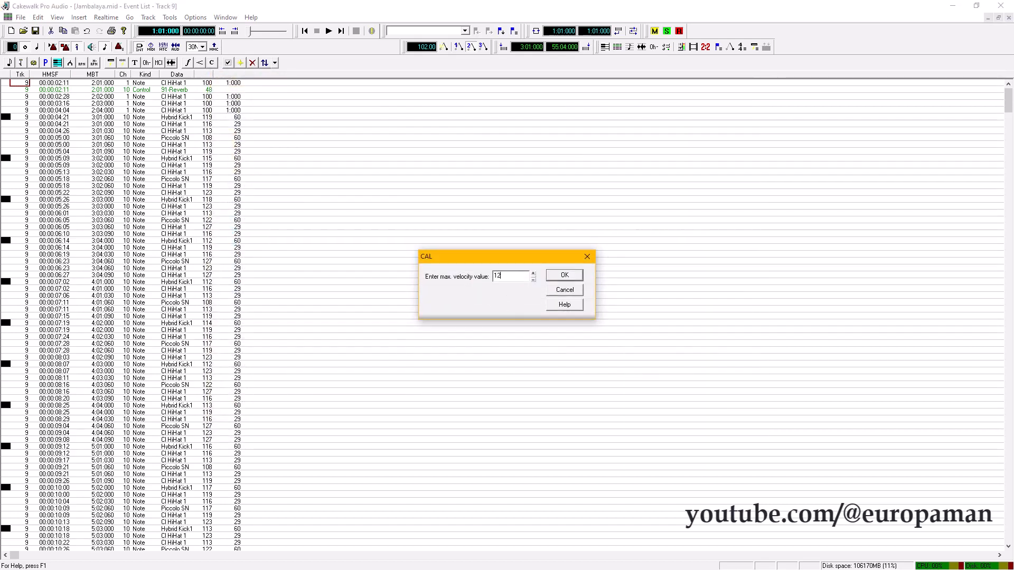
click(567, 275)
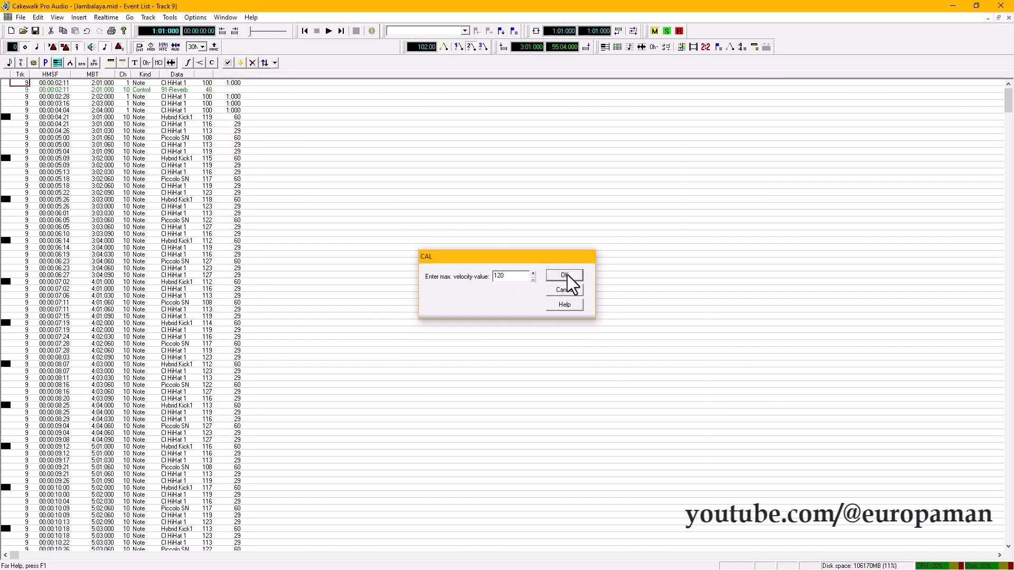
text(114)
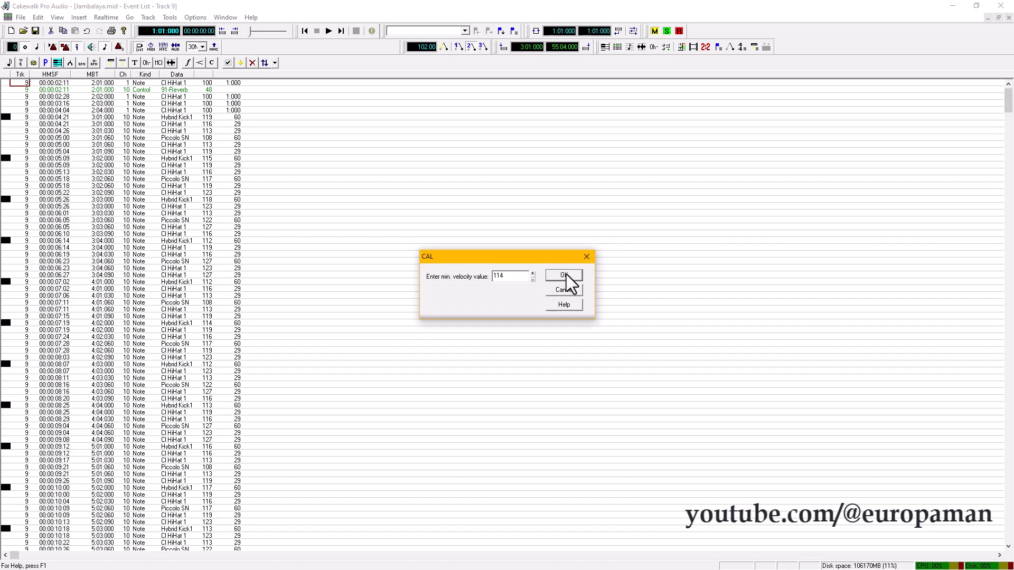
click(559, 274)
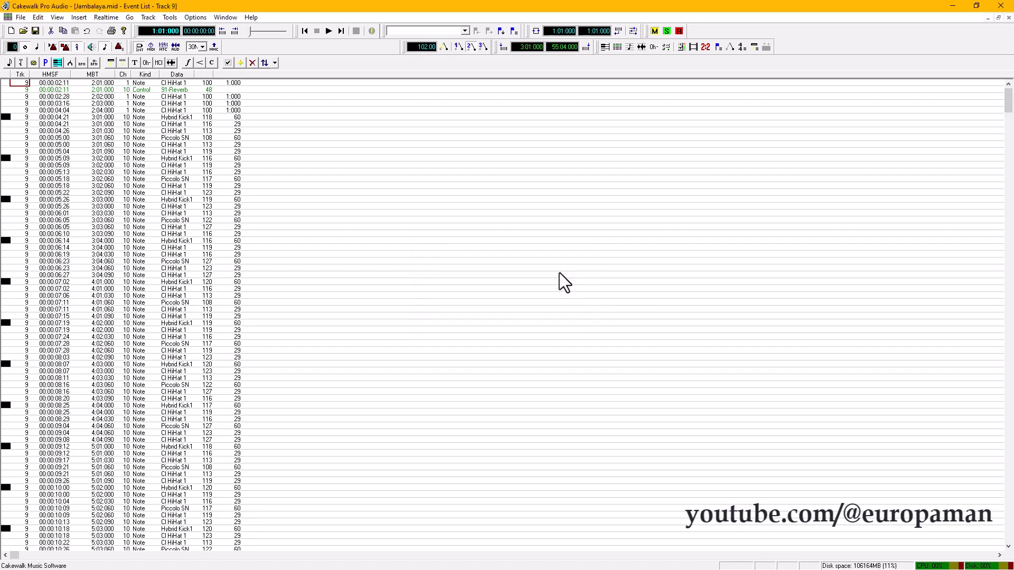
key(space)
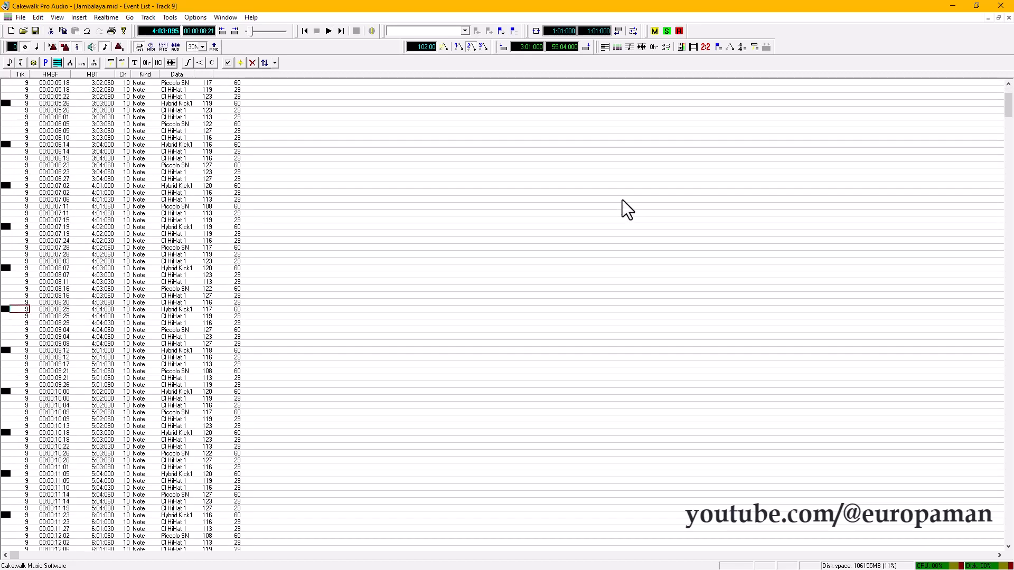
Select all Piccolo SN notes in the drum track's piano roll and return to its event list.
key(ctrl+Tab)
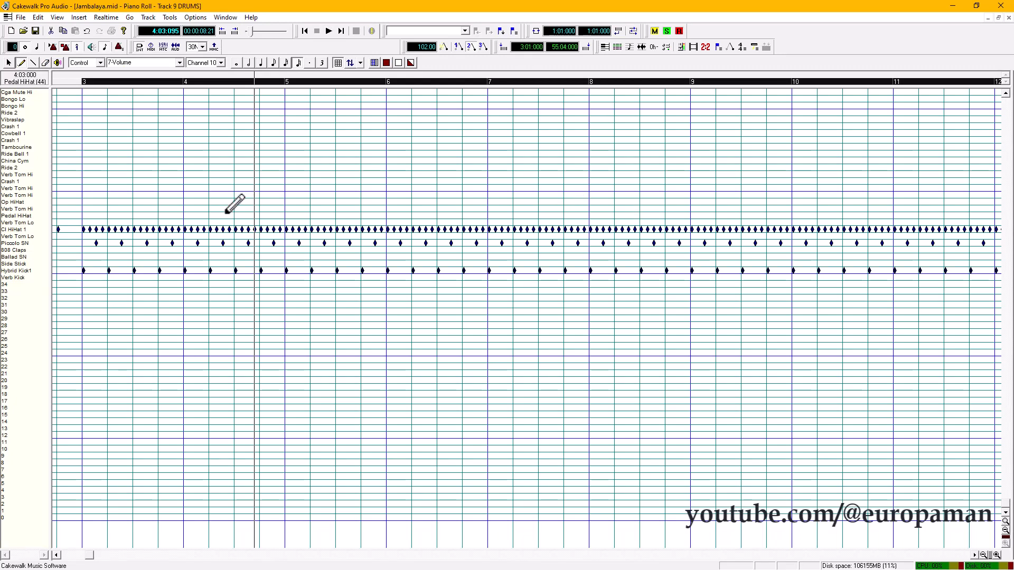
click(21, 241)
key(ctrl+Tab)
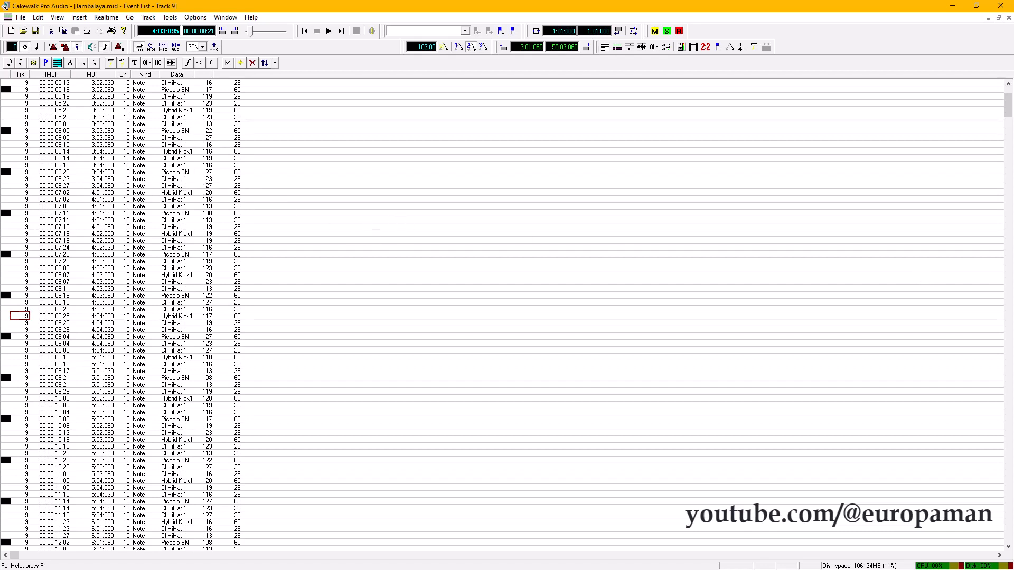
Run Random Velocity.cal on the selected Piccolo SN notes with maximum velocity 116 and minimum 108.
click(34, 17)
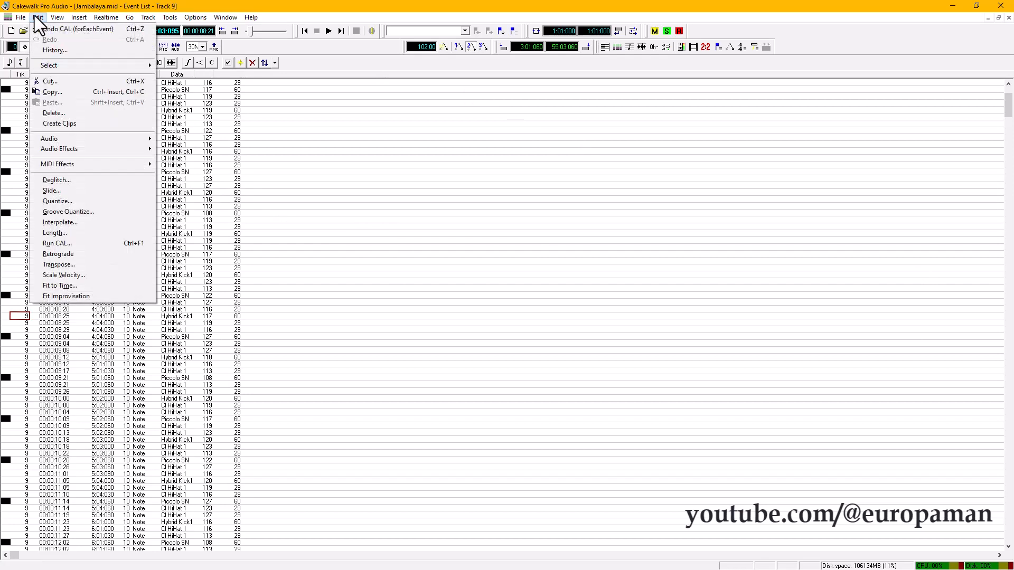
click(87, 243)
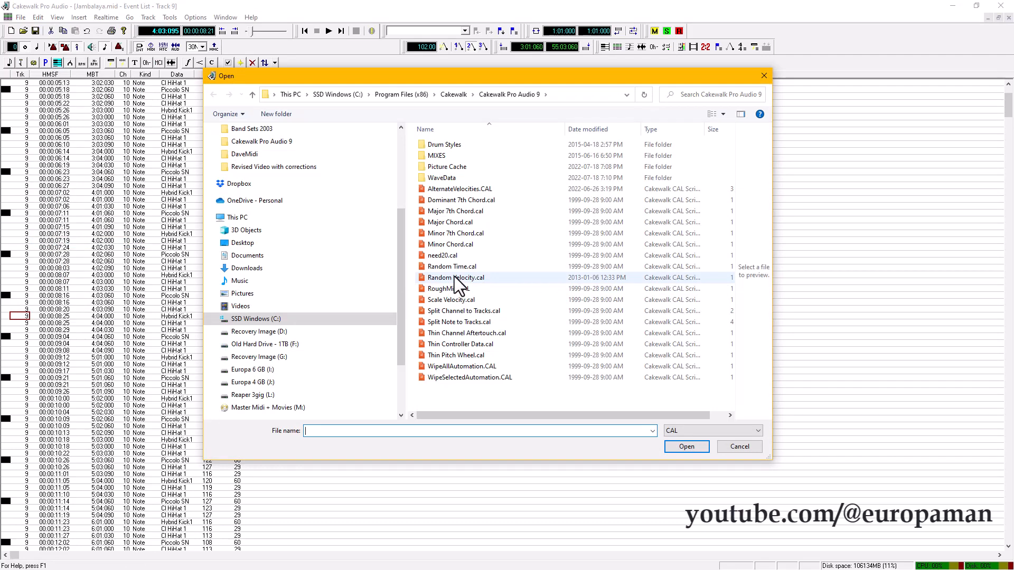
double_click(454, 278)
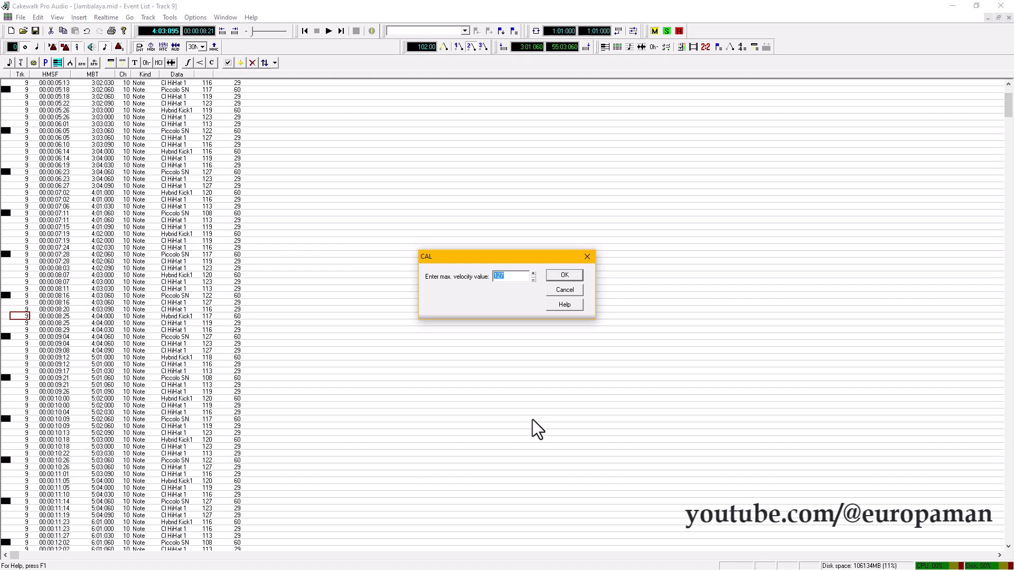
text(116)
click(568, 274)
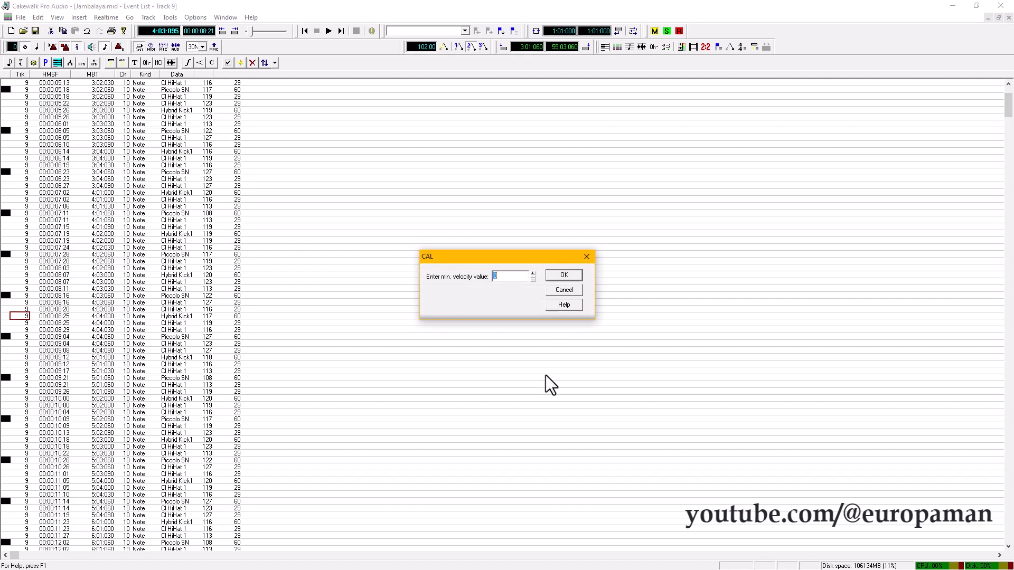
text(108)
click(559, 275)
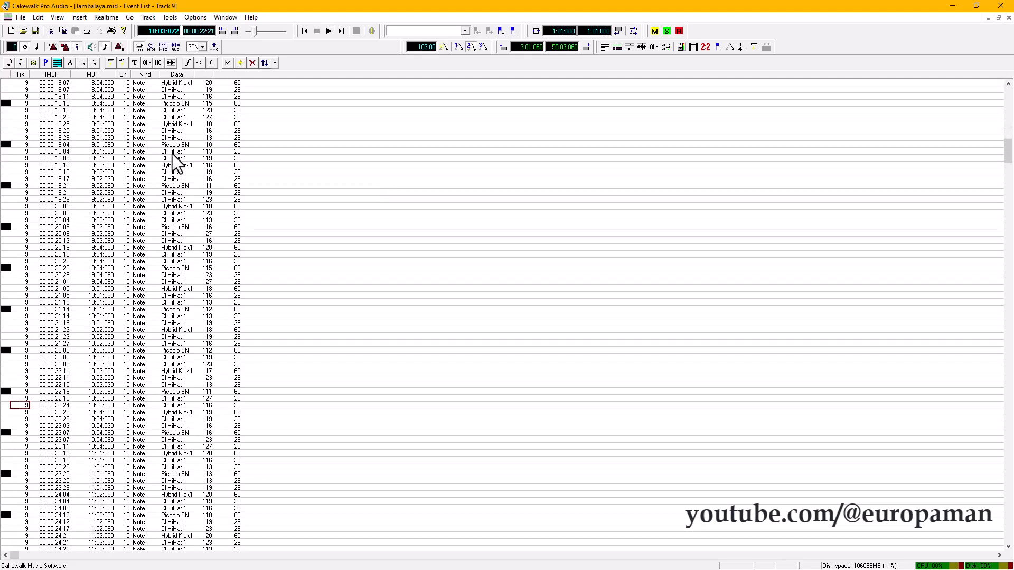
Rerun Random Velocity.cal on the selected Piccolo SN notes with maximum velocity 120 and minimum 112, and play the result.
click(37, 16)
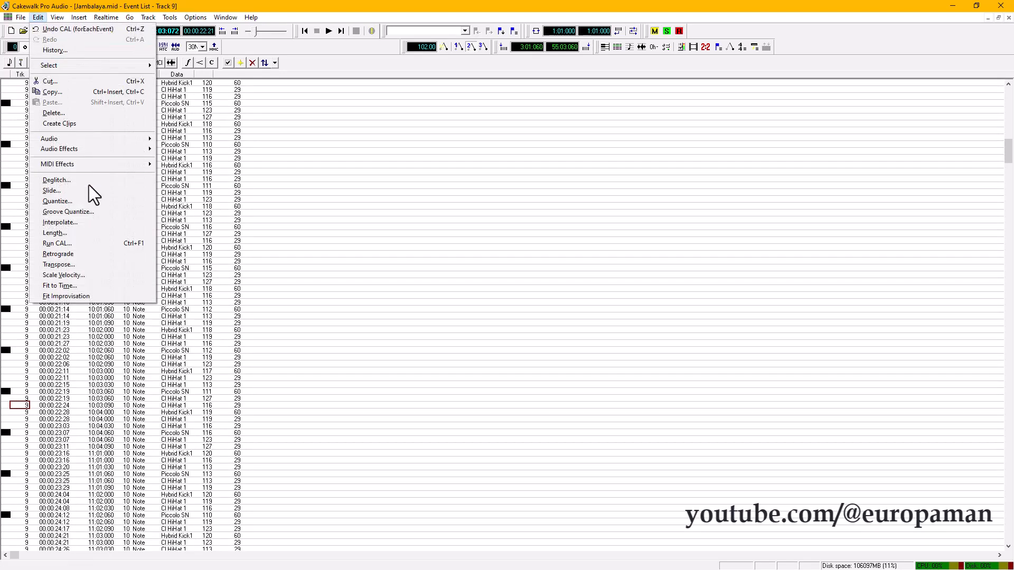
click(96, 242)
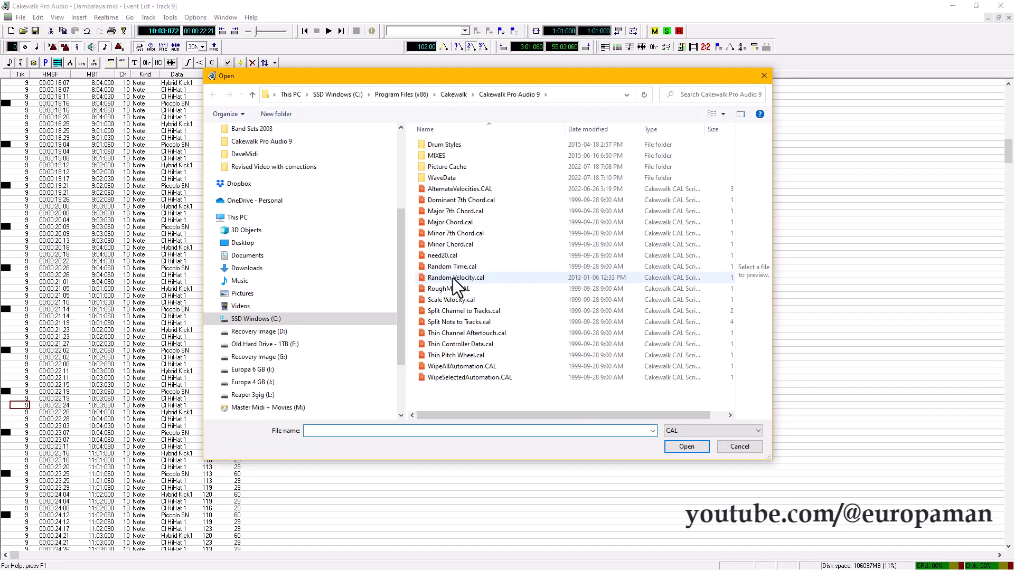
double_click(454, 278)
text(120)
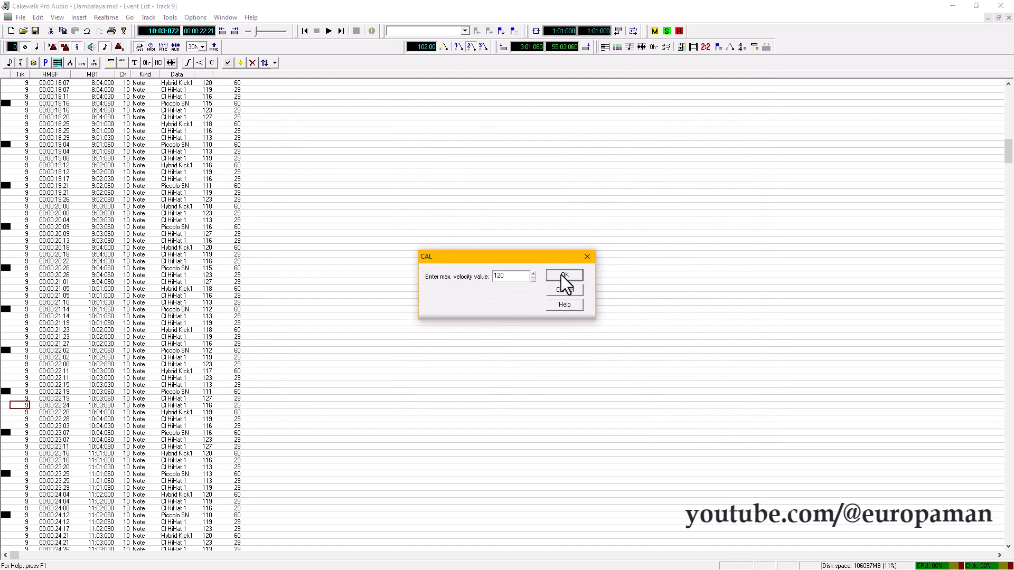
click(561, 275)
text(112)
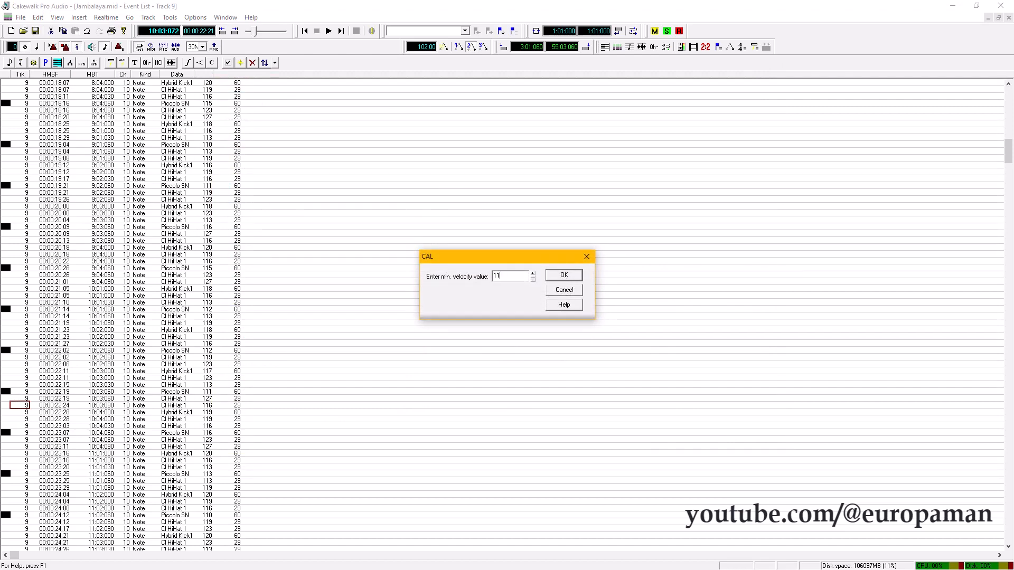
click(562, 274)
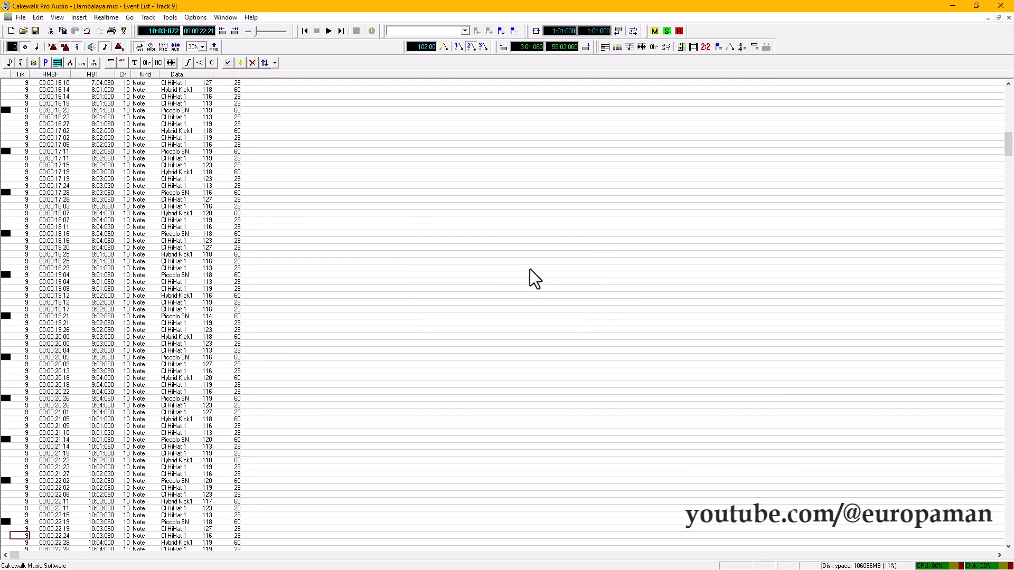
key(space)
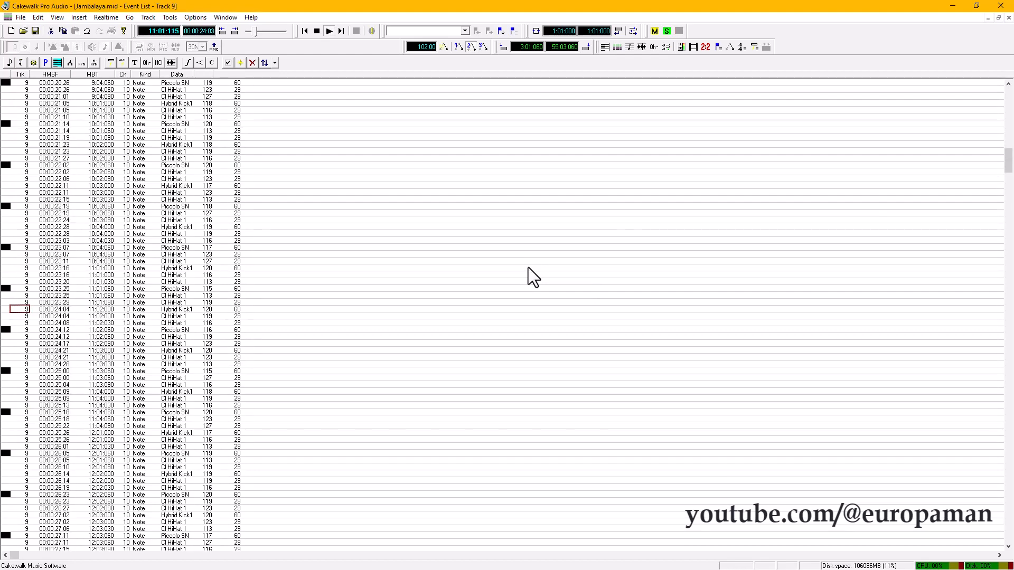
Stop playback in the drum piano roll and check the velocities of several Piccolo SN notes in bars 12 to 18 through their note properties.
key(ctrl+Tab)
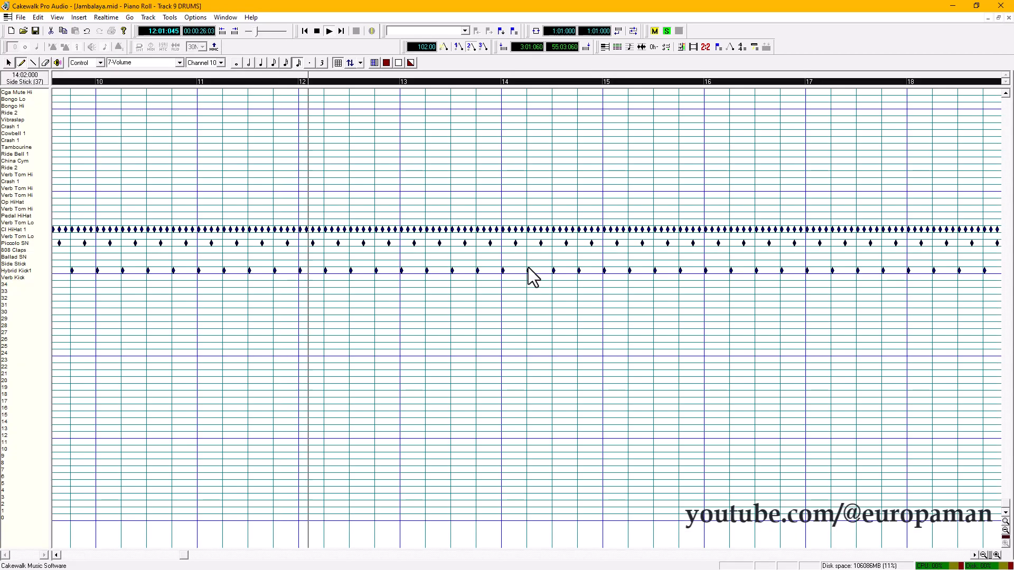
key(space)
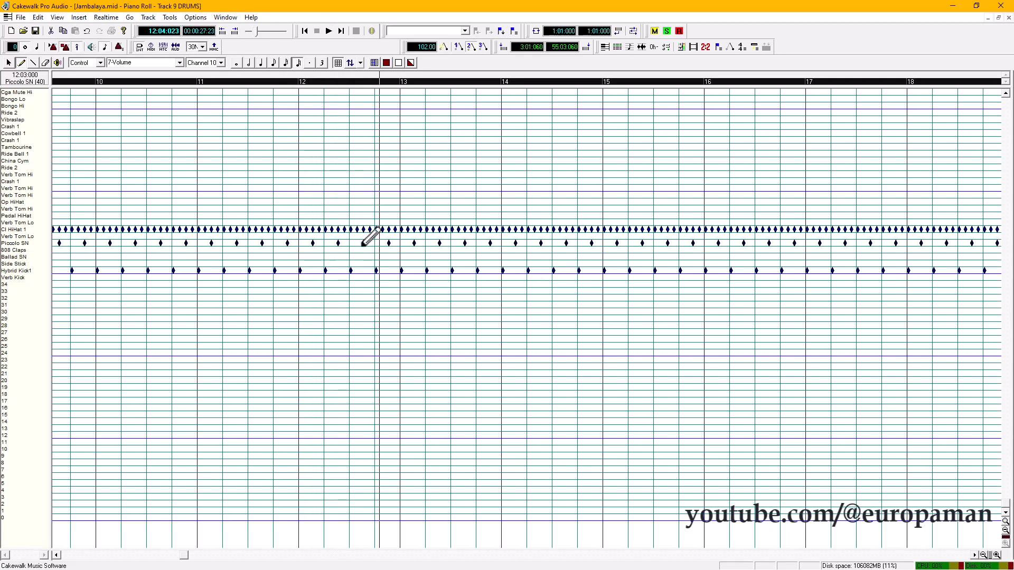
double_click(363, 243)
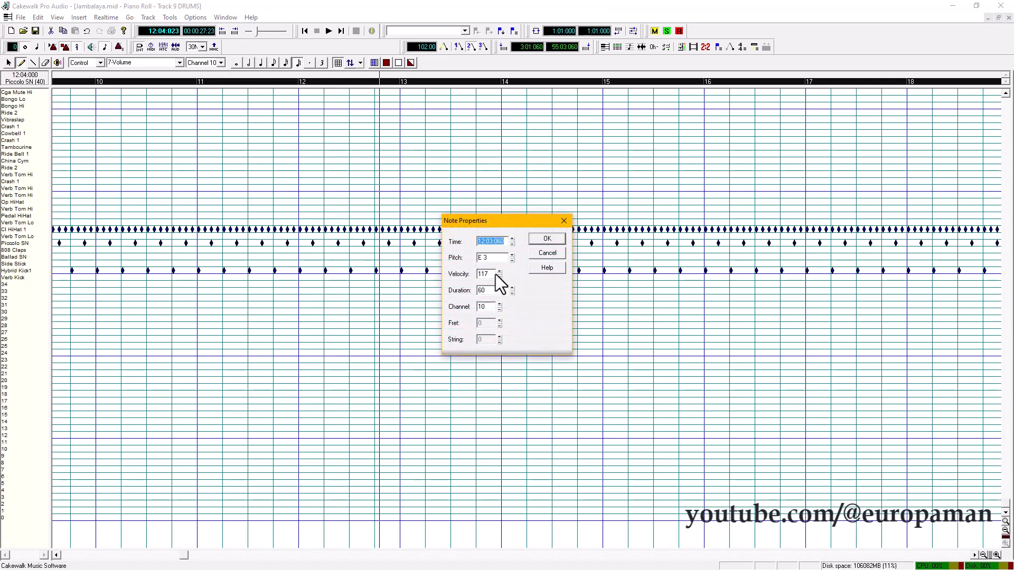
click(545, 239)
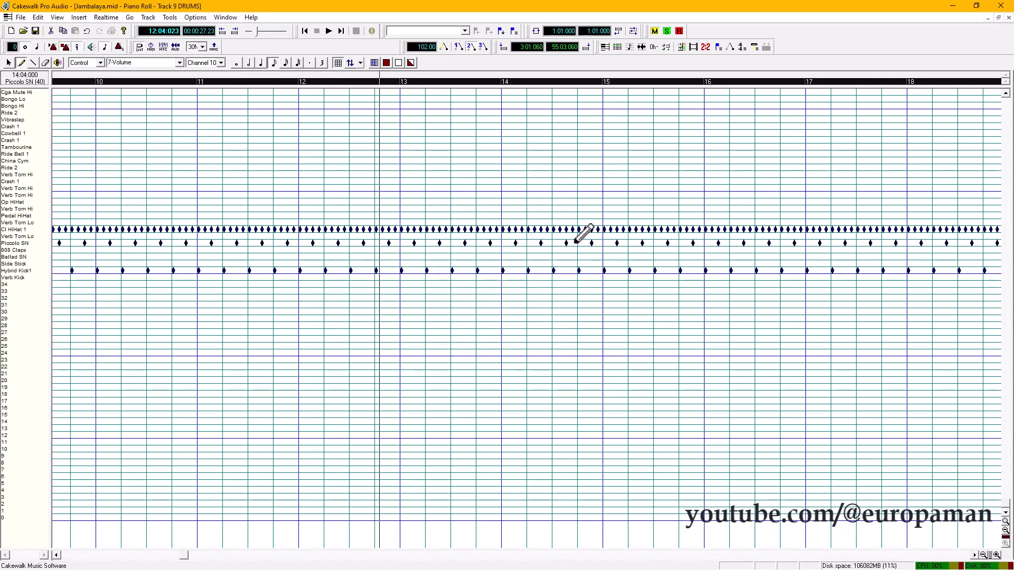
double_click(566, 243)
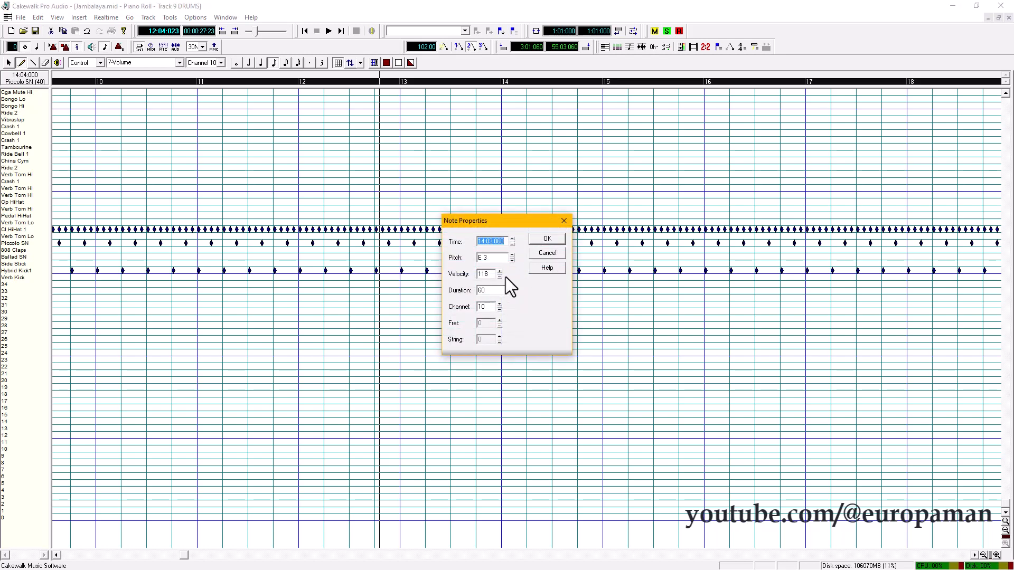
click(547, 238)
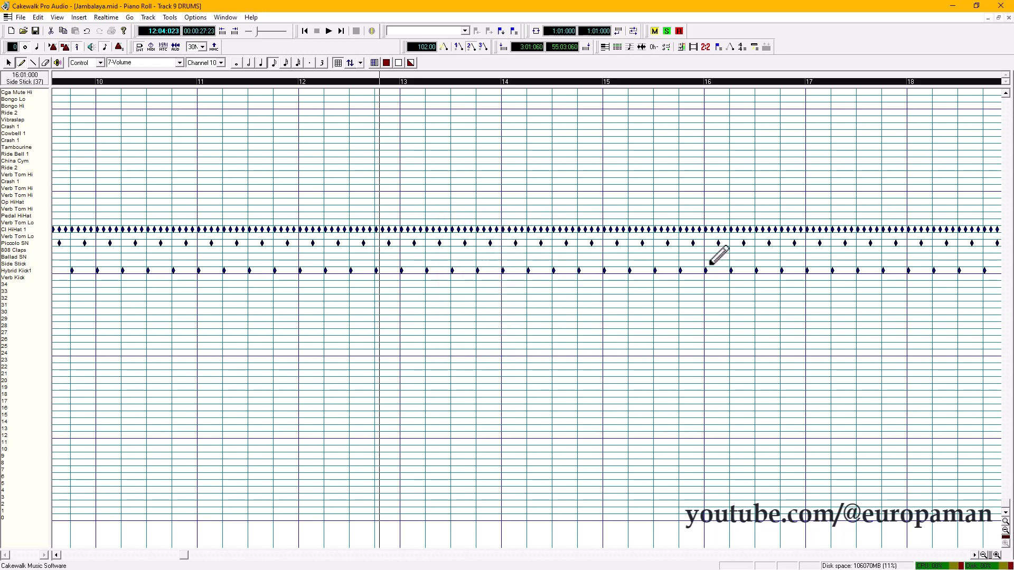
double_click(693, 243)
click(548, 239)
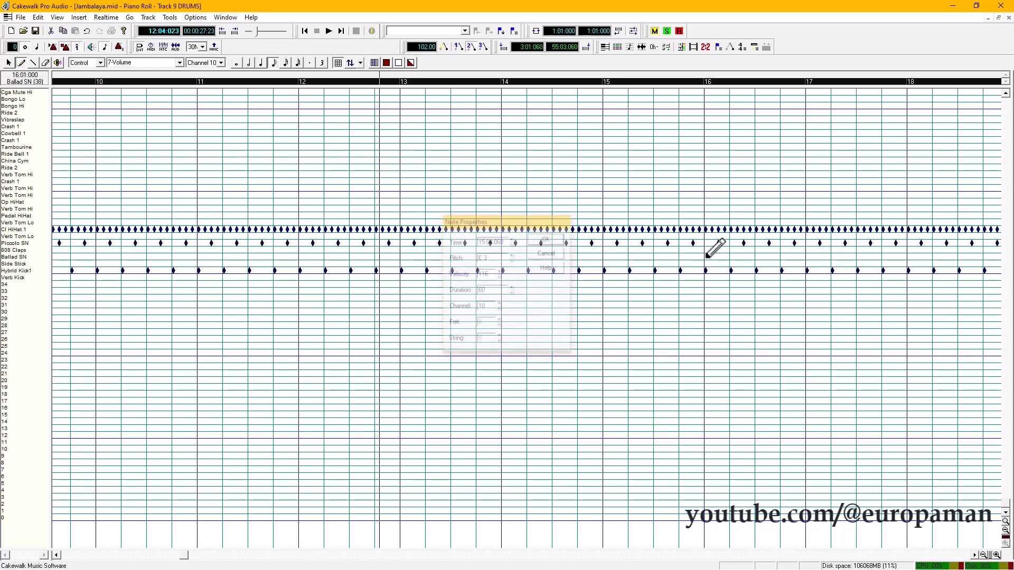
double_click(796, 244)
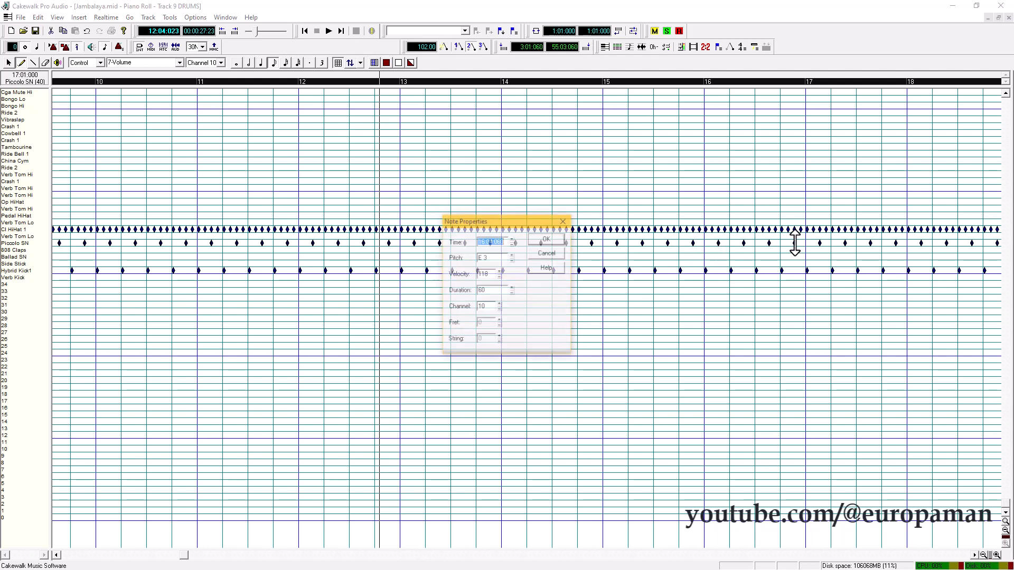
click(547, 239)
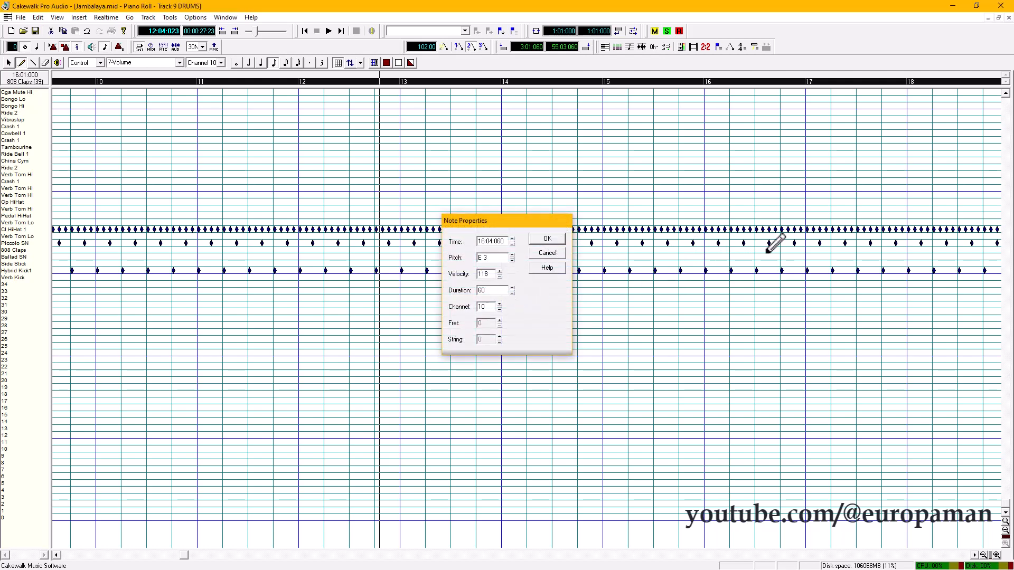
double_click(922, 243)
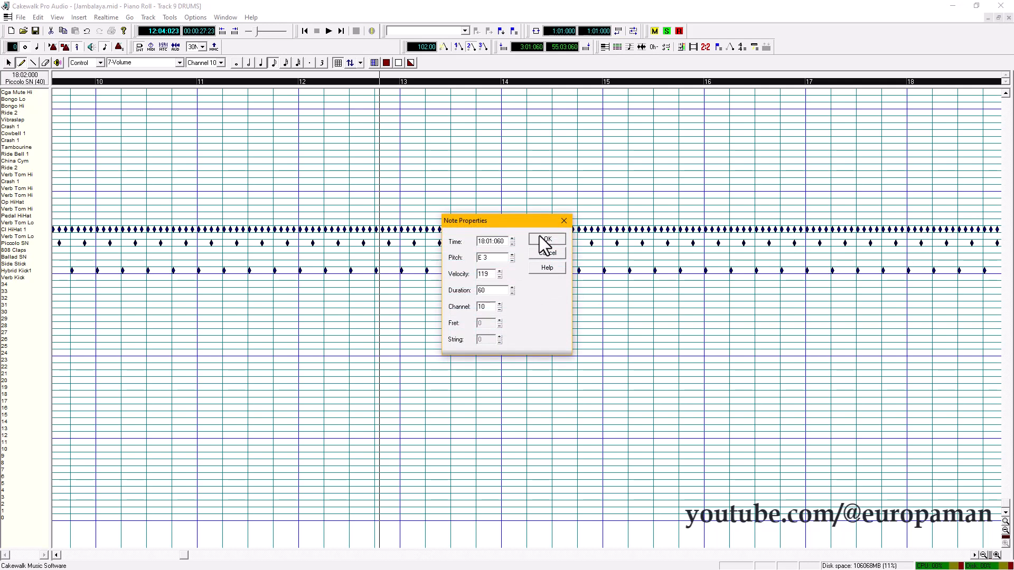
click(548, 239)
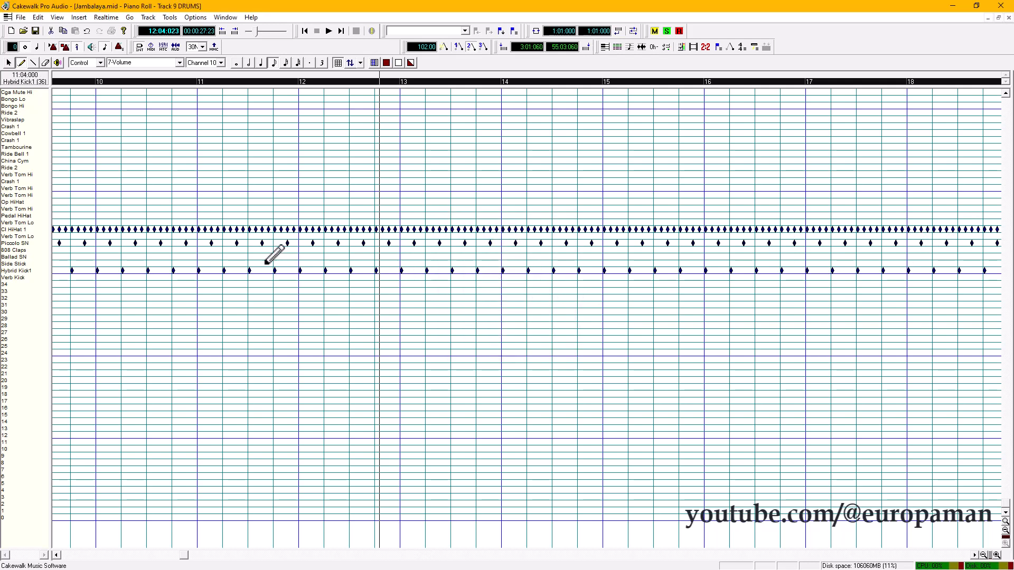
Select all Cl HiHat 1 notes in the drum piano roll, check their velocities in the event list, and deselect the DRUMS track.
click(21, 231)
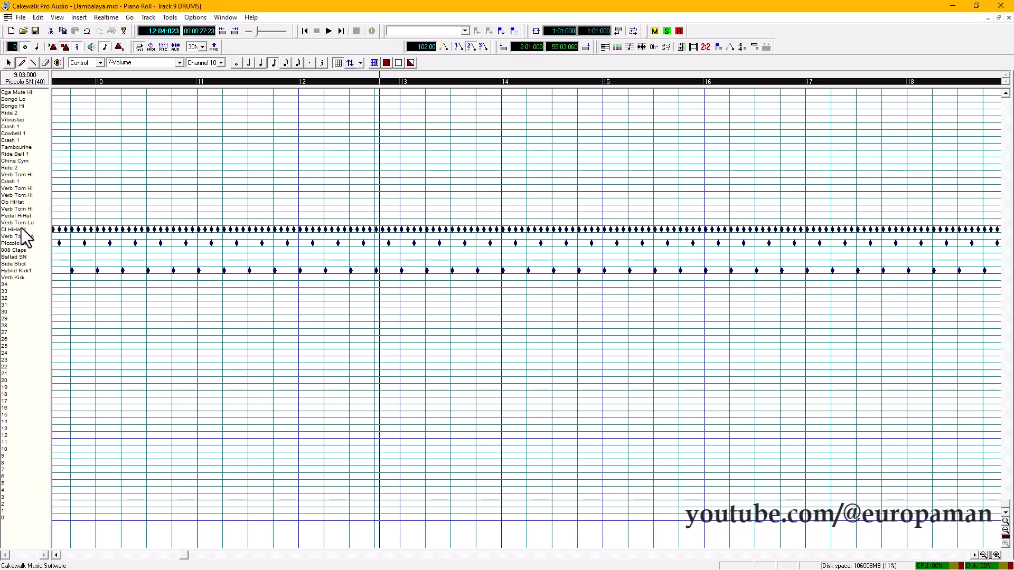
key(ctrl+Tab)
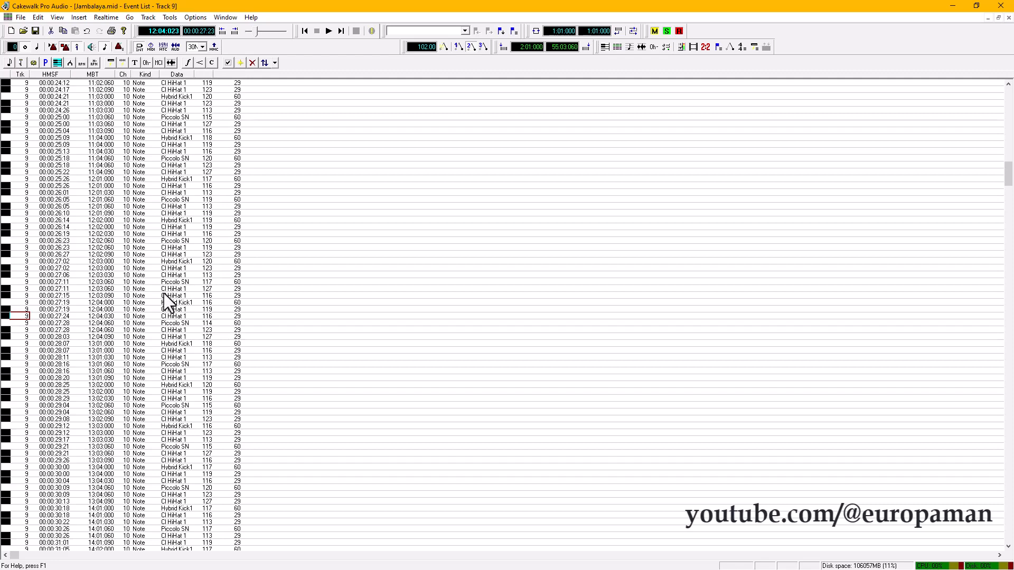
key(ctrl+Tab)
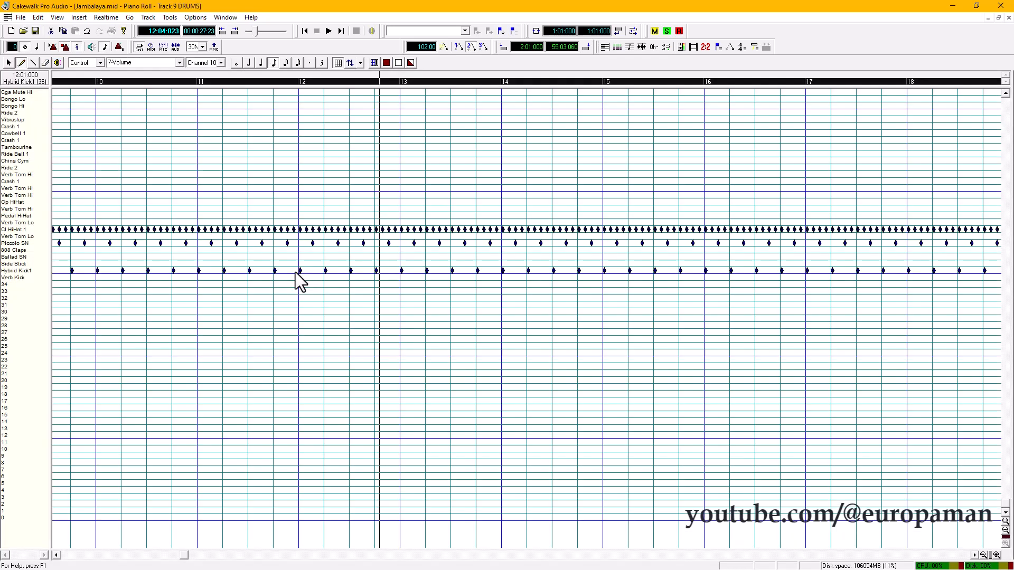
key(ctrl+Tab)
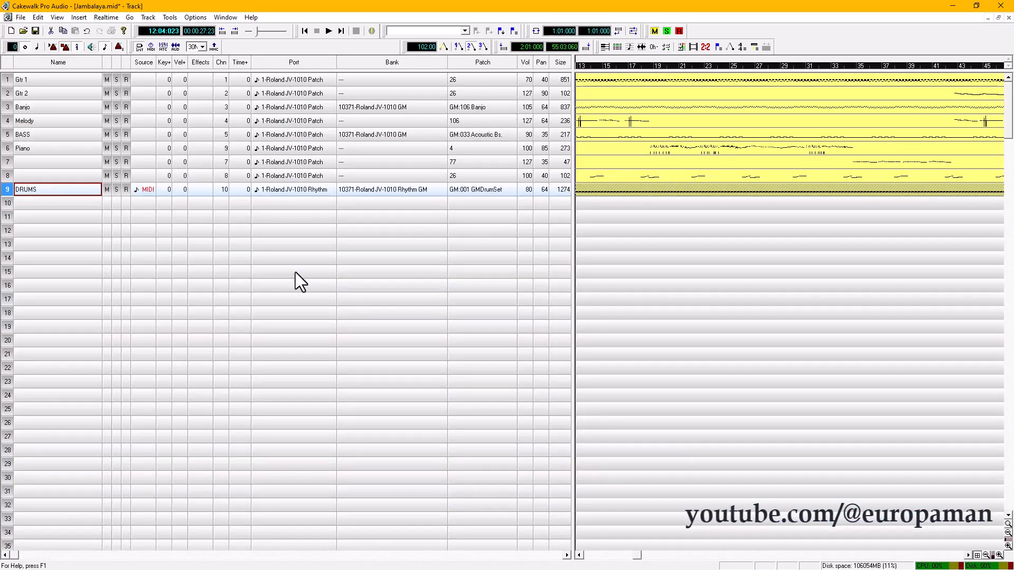
click(7, 190)
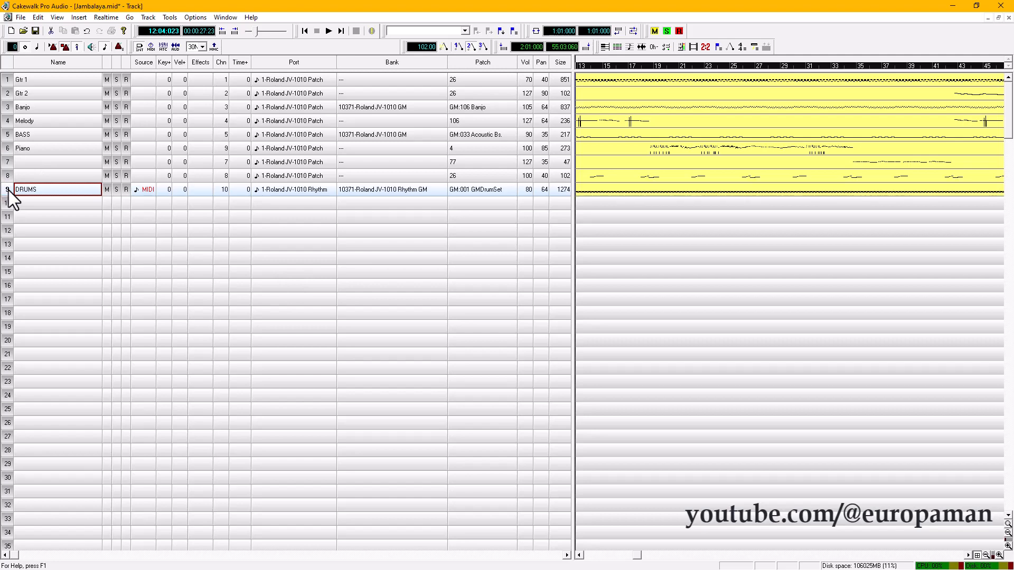
Open the event list of the Gtr 1 track and play the song from the beginning.
click(62, 82)
key(ctrl+Tab)
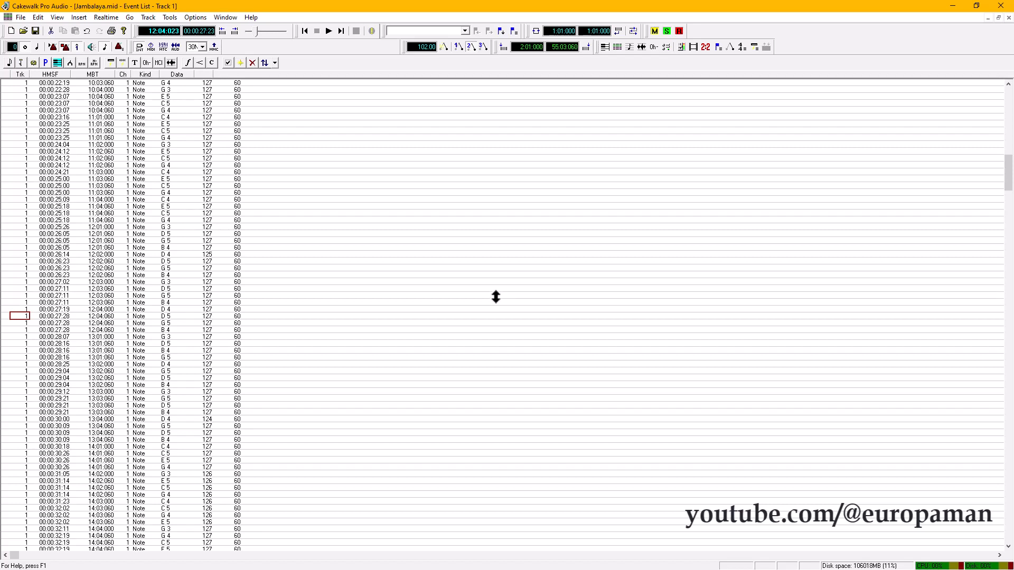
key(ctrl+Home)
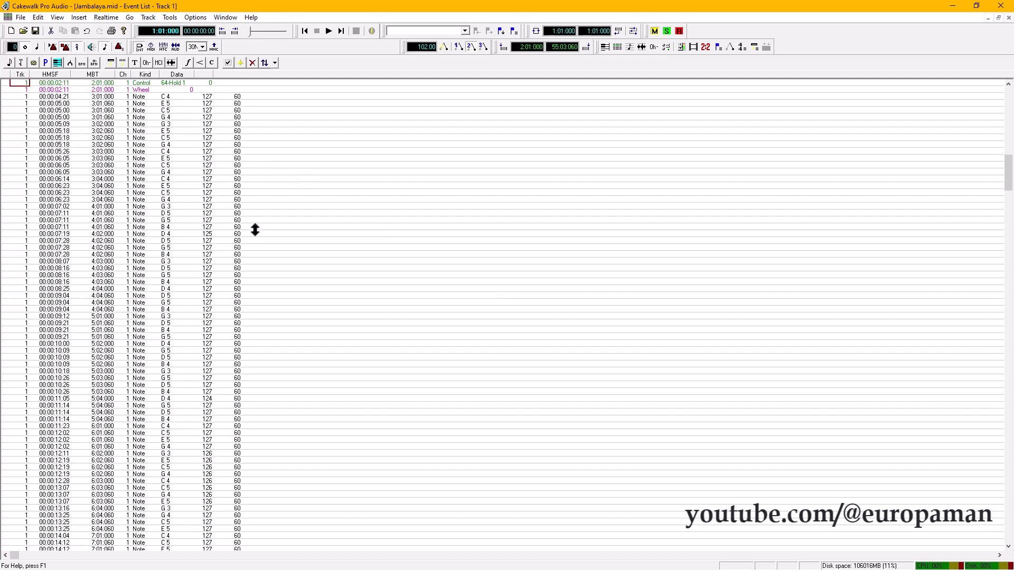
key(space)
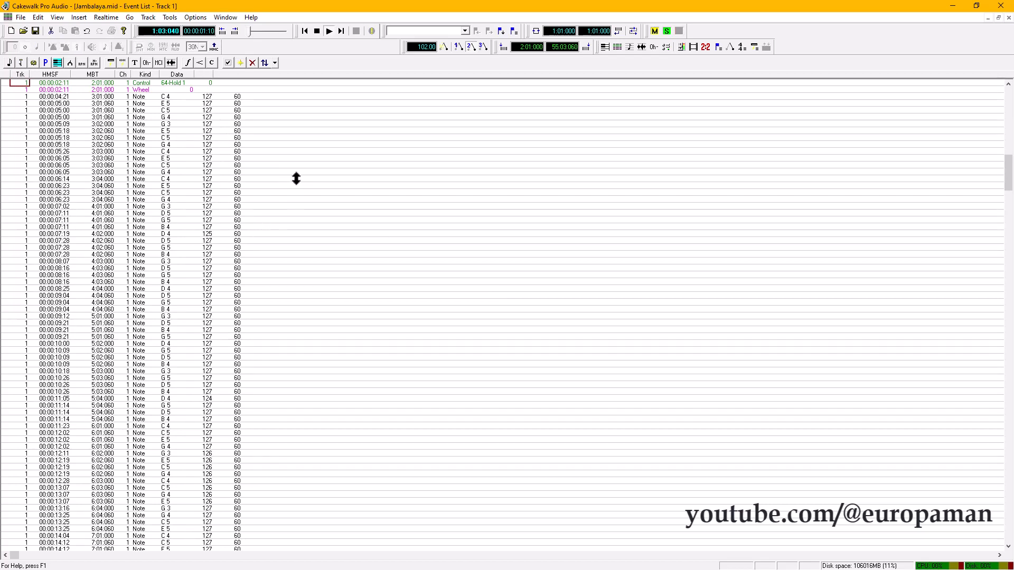
key(slash)
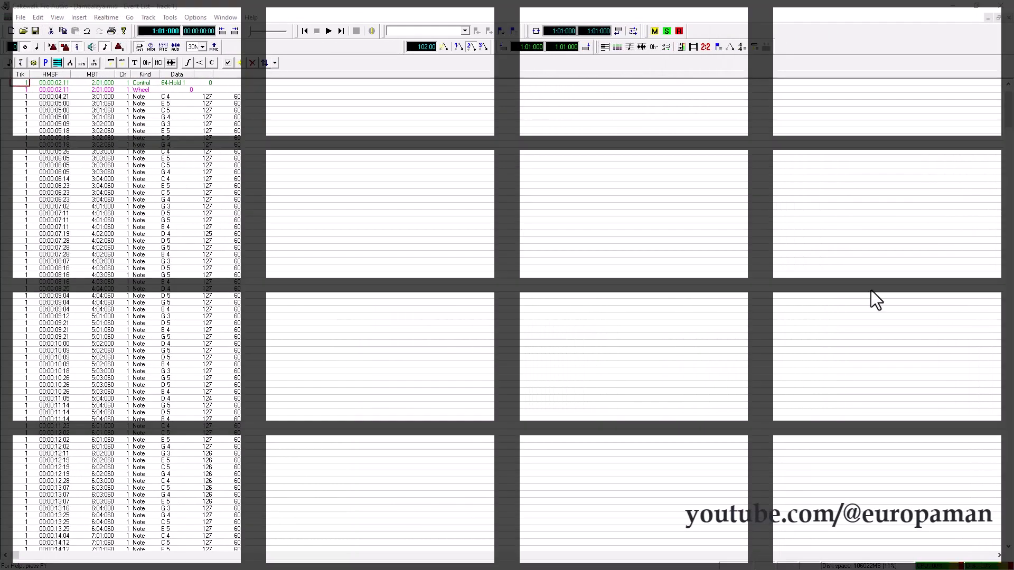
click(414, 7)
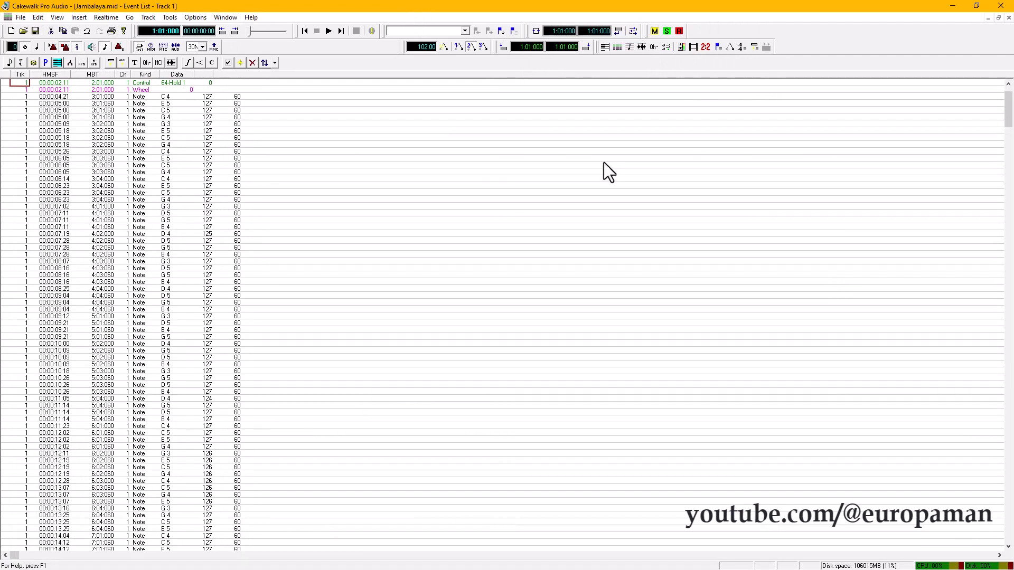
Select all Gtr 1 events and run Random Velocity.cal on them with maximum velocity 120 and minimum 112.
key(ctrl+a)
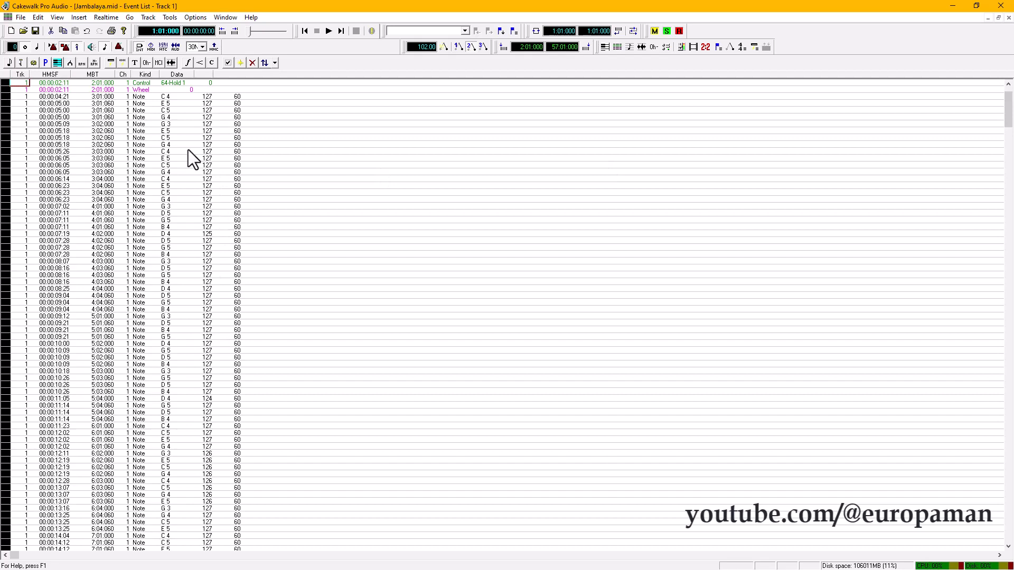
click(34, 16)
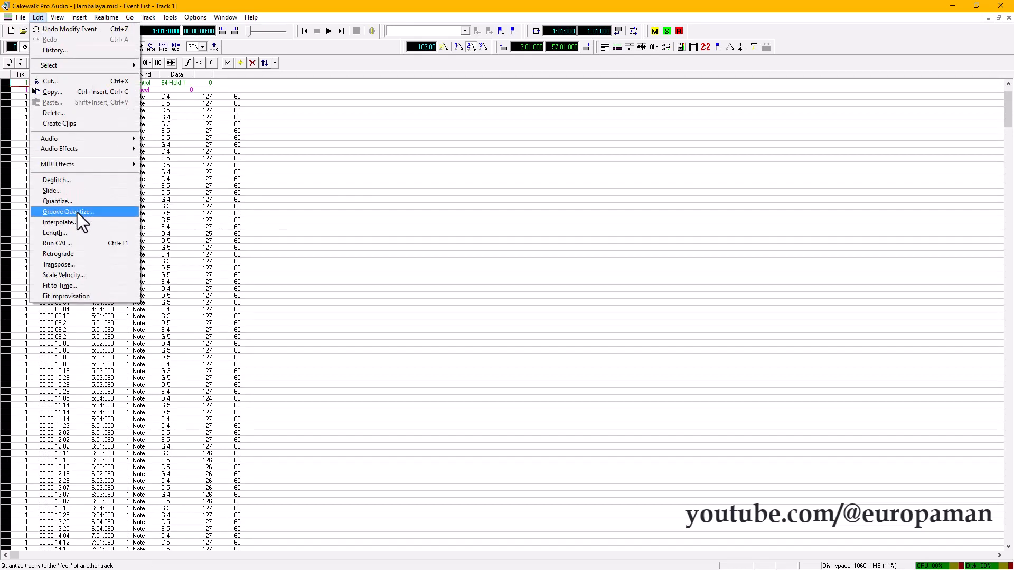
click(72, 243)
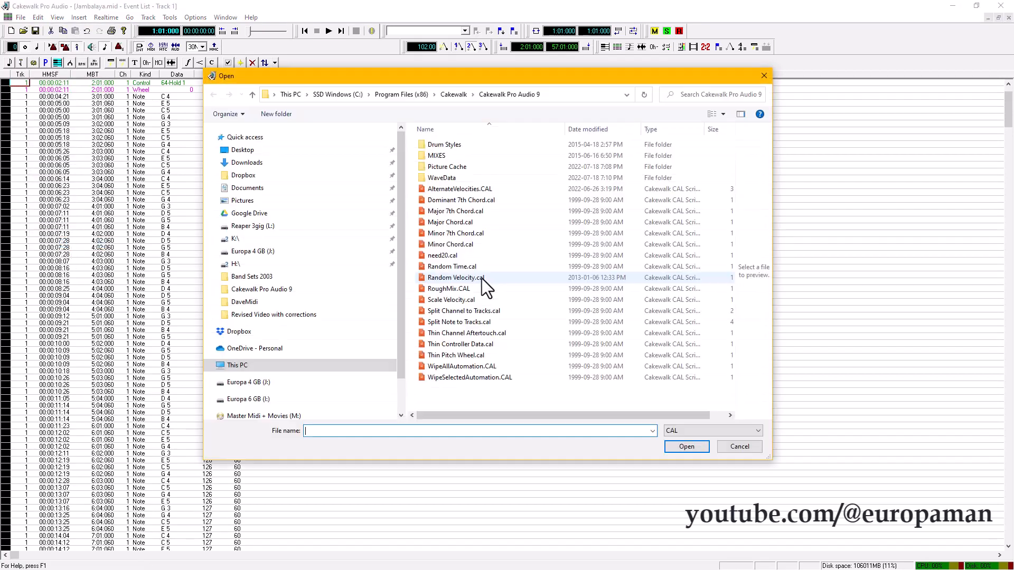
double_click(461, 278)
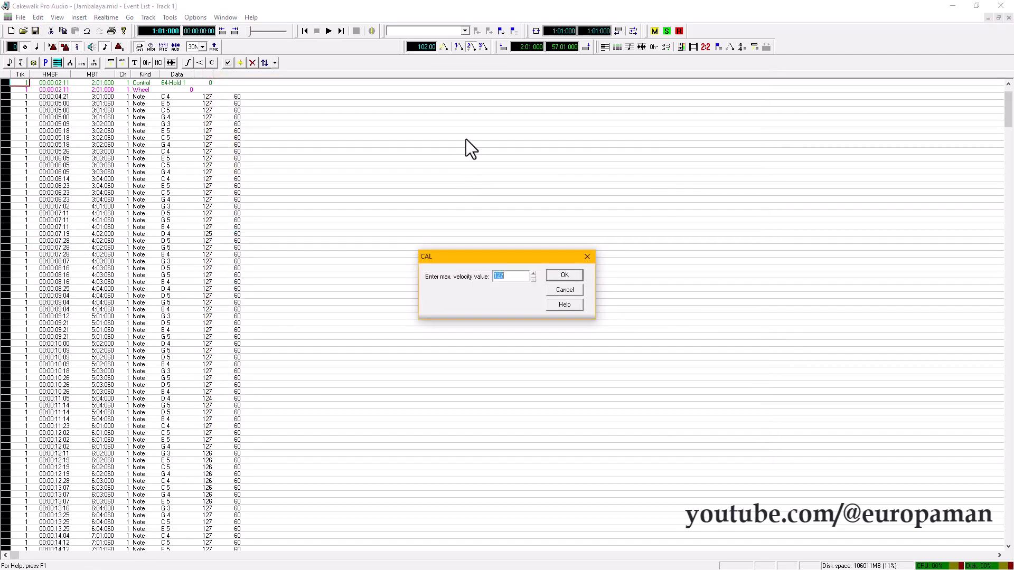
drag(491, 261, 563, 177)
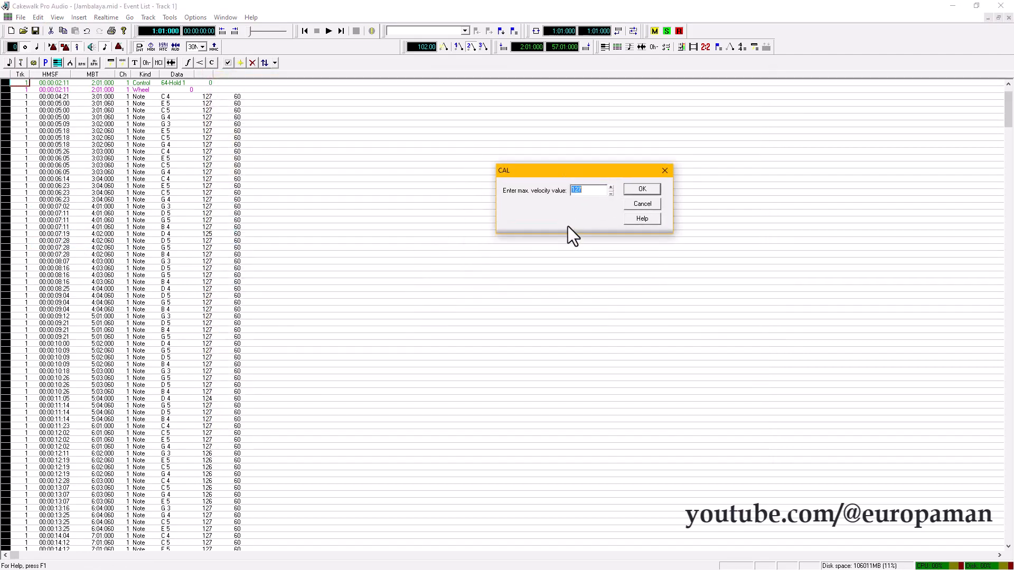
text(120)
key(Return)
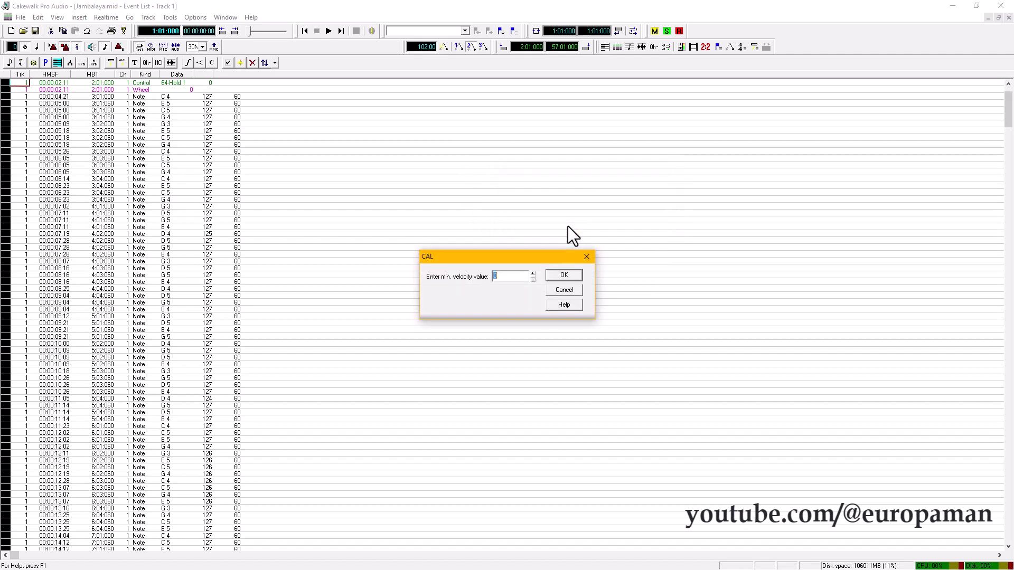
text(11)
key(Return)
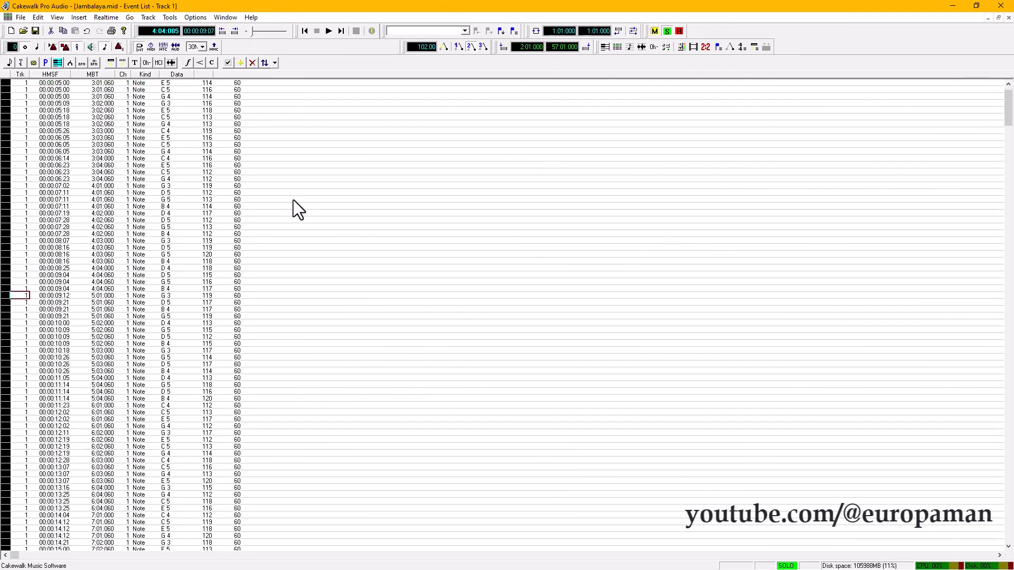
Return to the track view, deselect and unsolo Gtr 1, and open the event list of Gtr 2.
key(ctrl+F4)
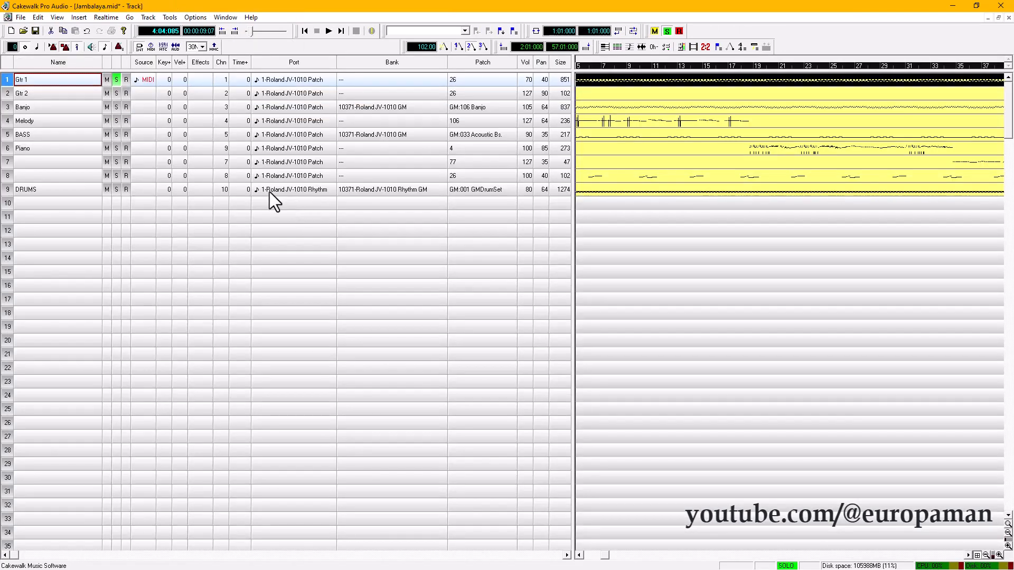
click(7, 80)
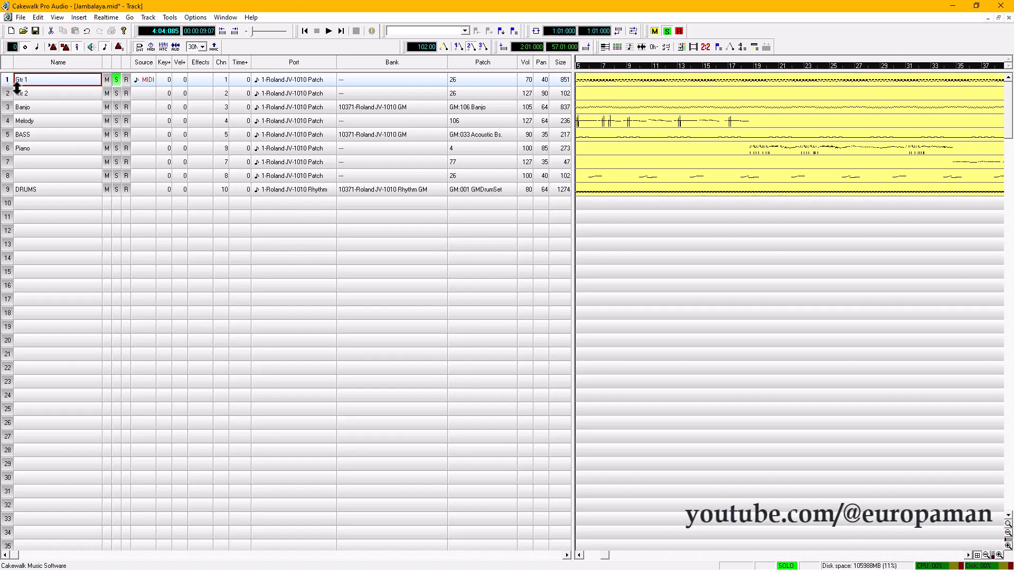
click(78, 97)
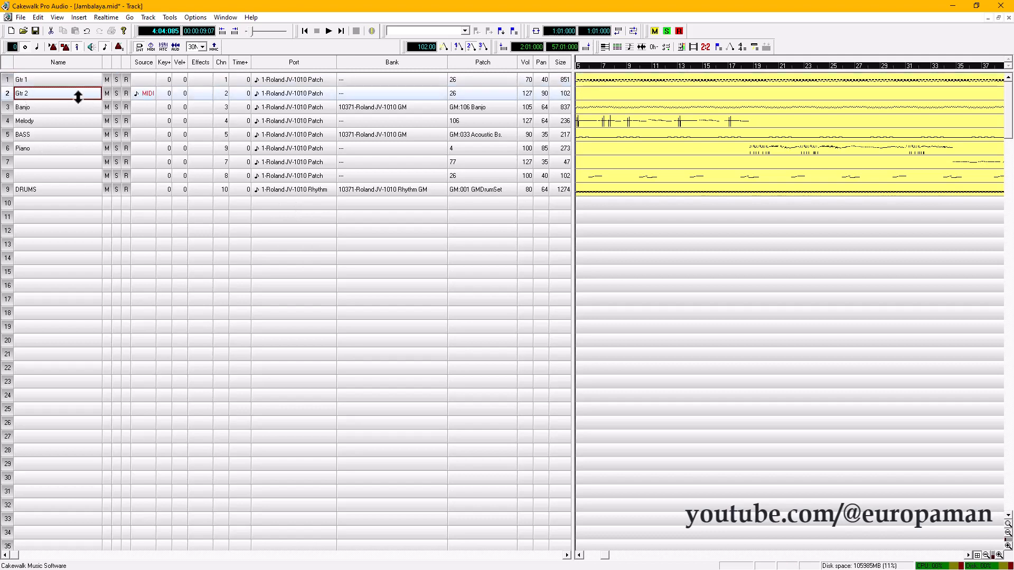
key(alt+4)
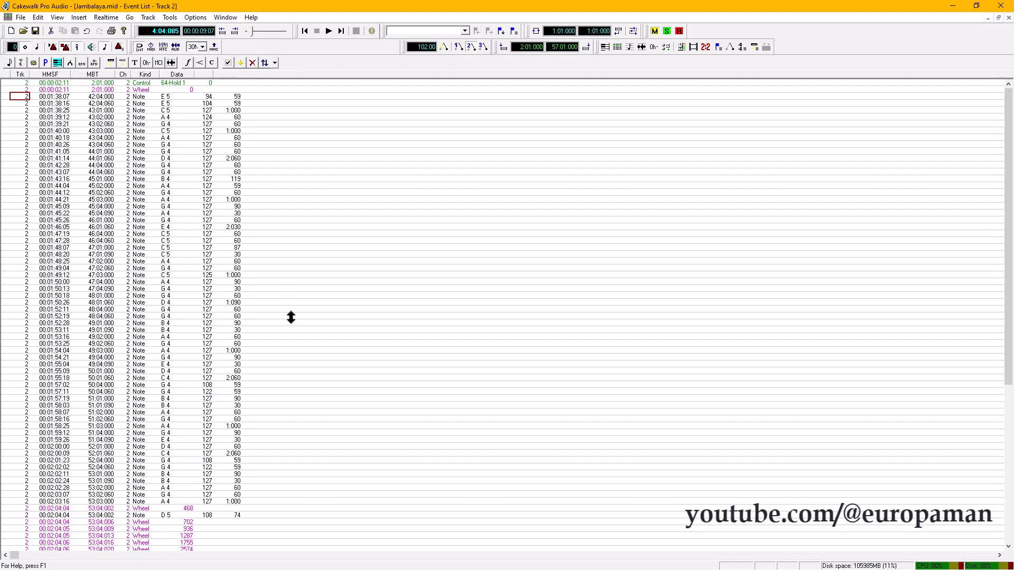
Select all Gtr 2 events and run Random Velocity.cal on them with maximum velocity 118 and minimum 110.
click(5, 83)
key(ctrl+a)
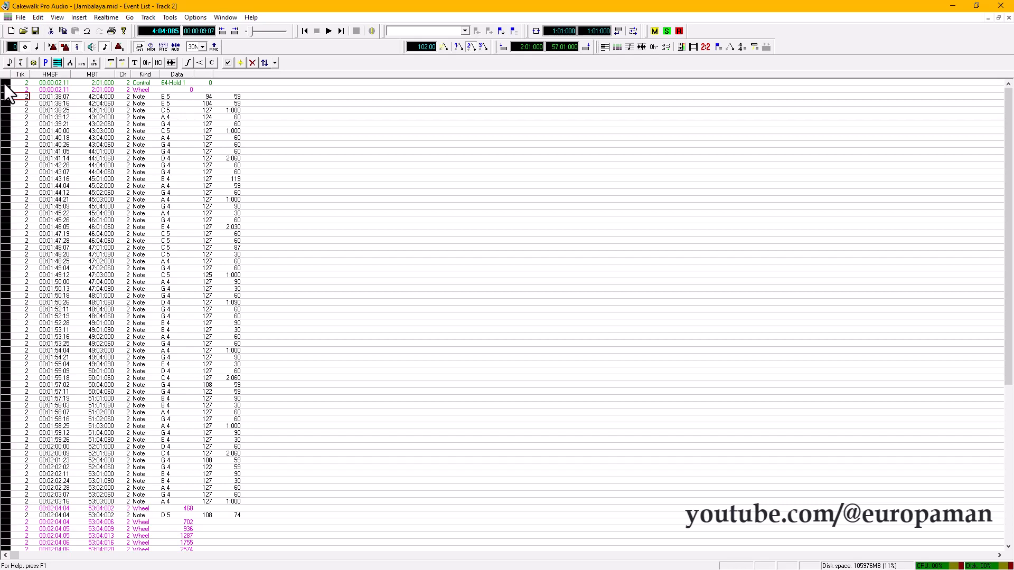
click(40, 16)
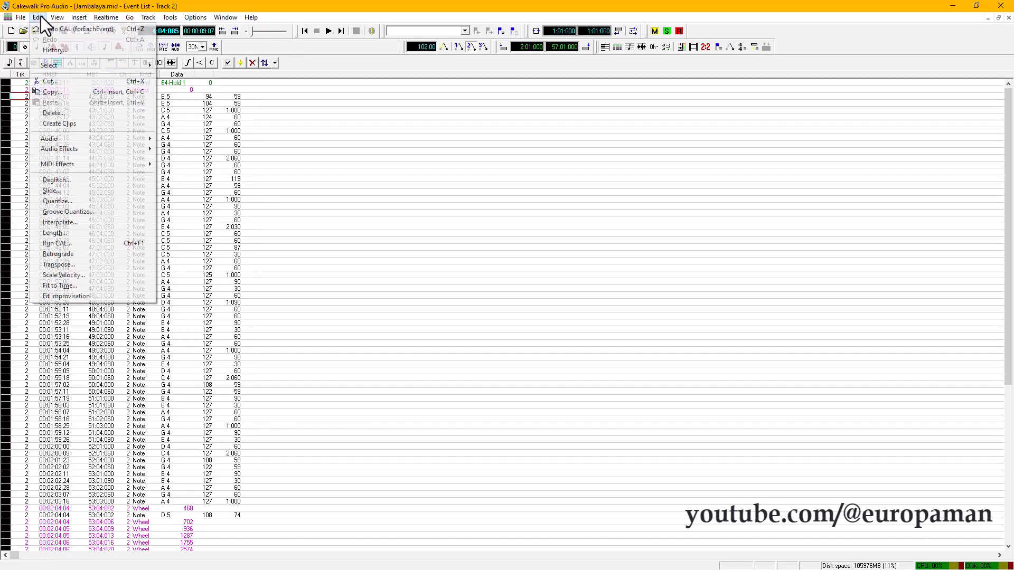
click(64, 243)
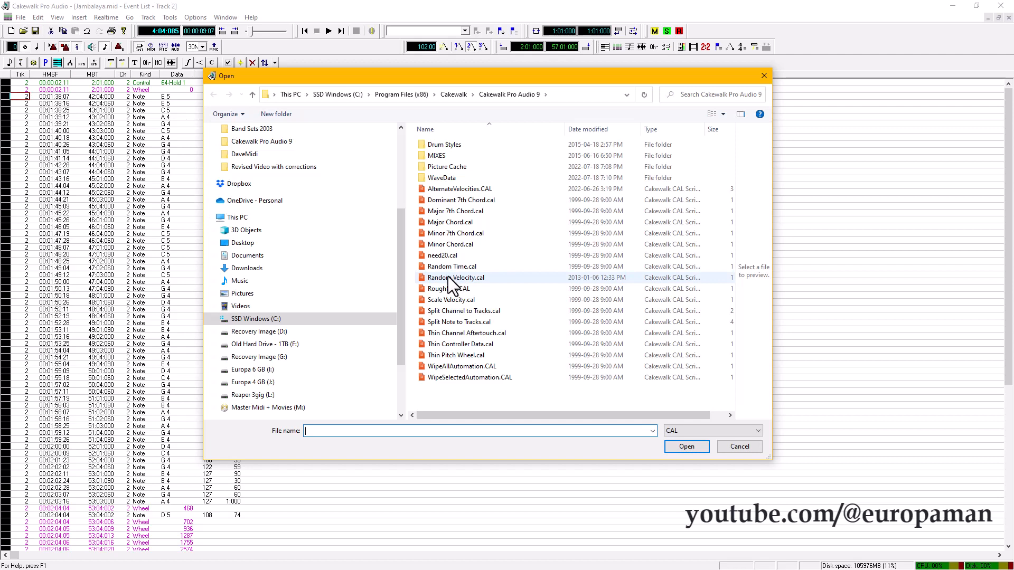
double_click(448, 277)
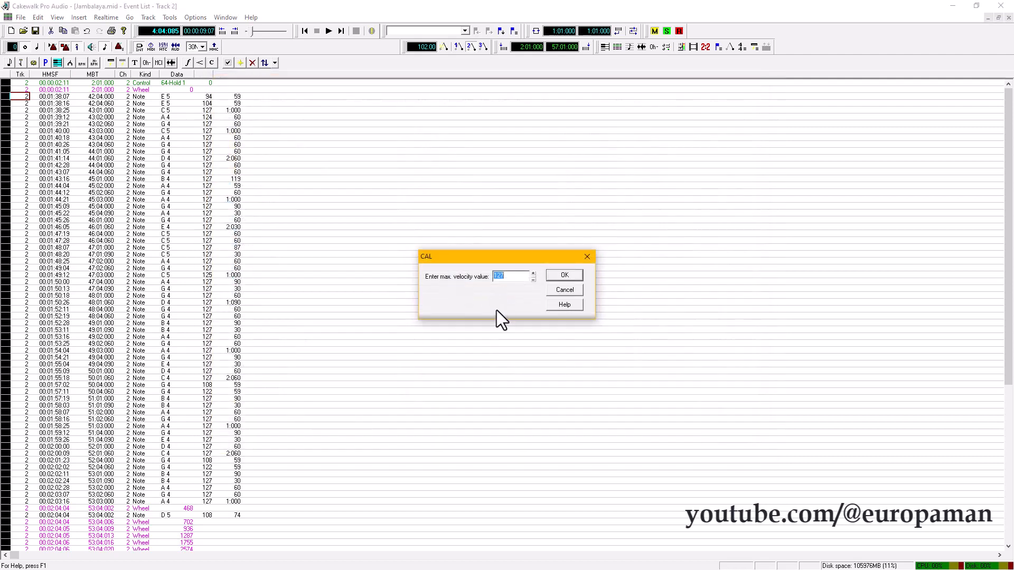
text(118)
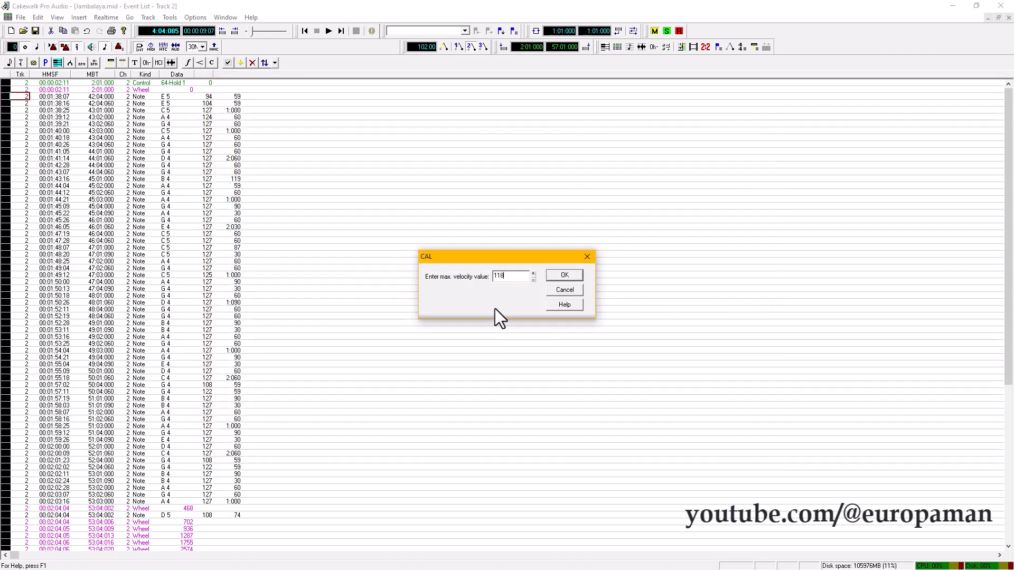
key(Return)
text(110)
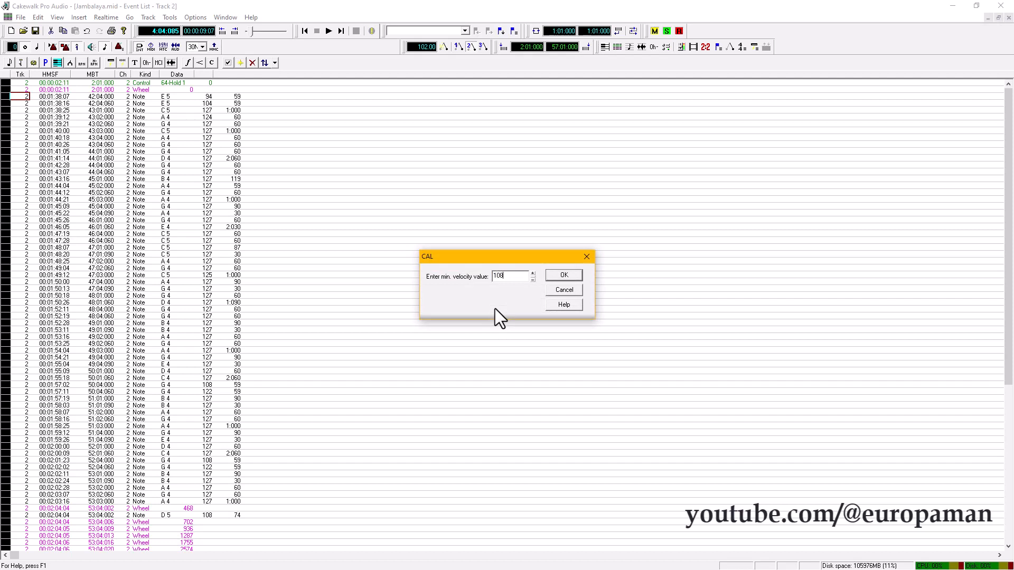
key(Return)
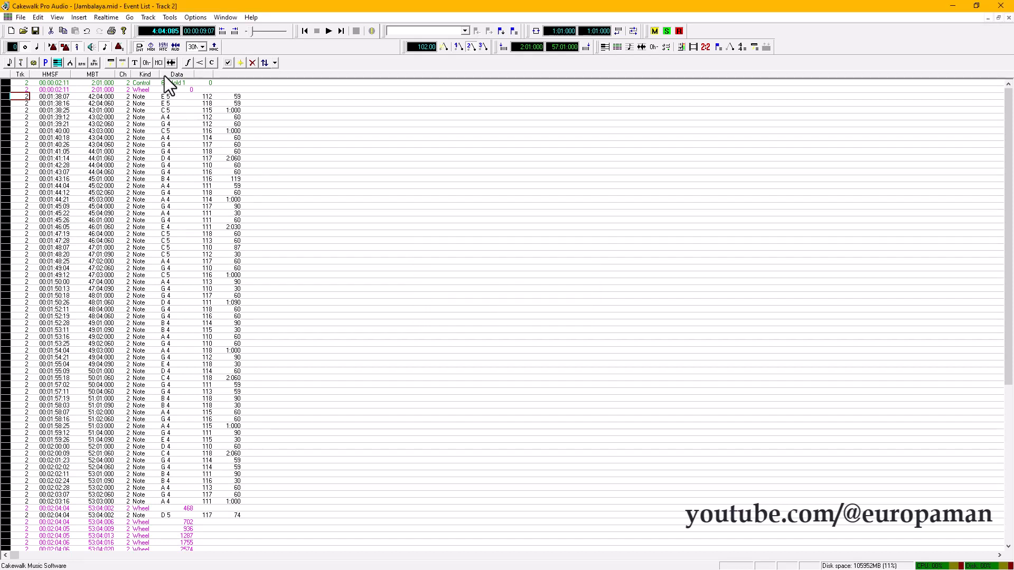
Change the 64-Hold 1 event at 2:01:000 in Gtr 2 to 91-Reverb with value 24, and play the soloed track from bar 42.
drag(165, 82, 194, 81)
key(Return)
key(space)
click(170, 103)
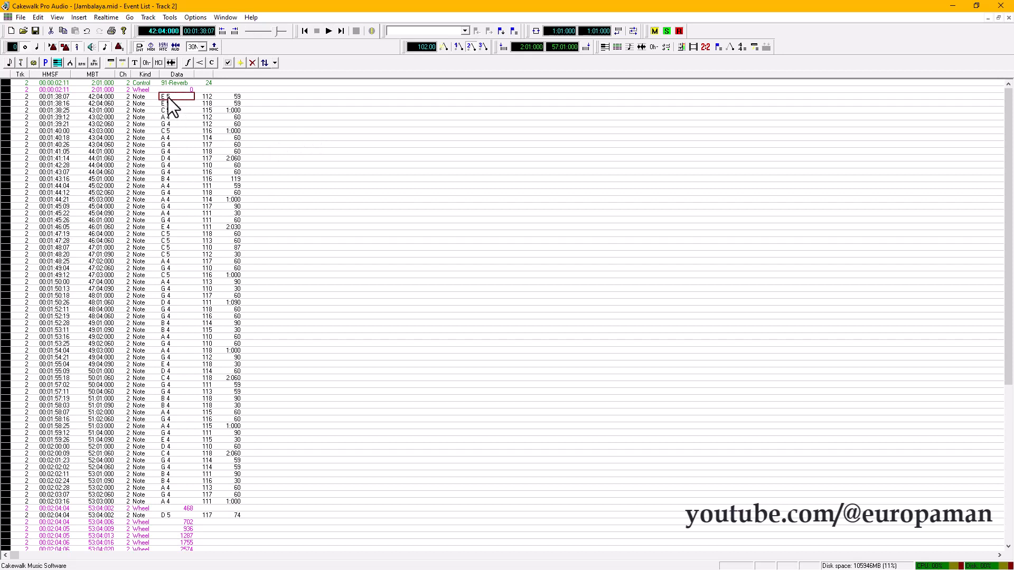
key(space)
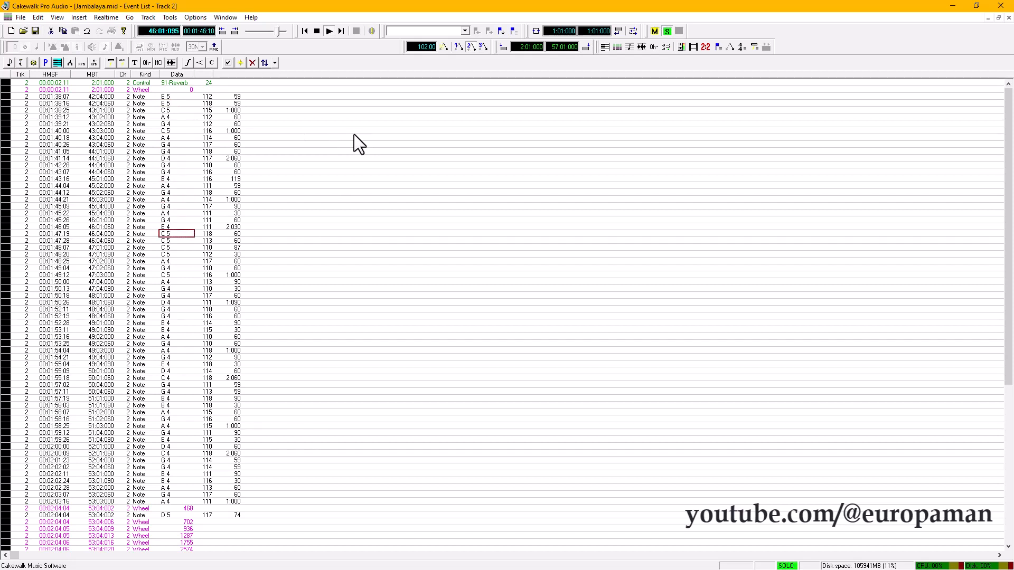
Return to the track view, select the BASS track, and check its note velocities in the event list.
key(ctrl+F4)
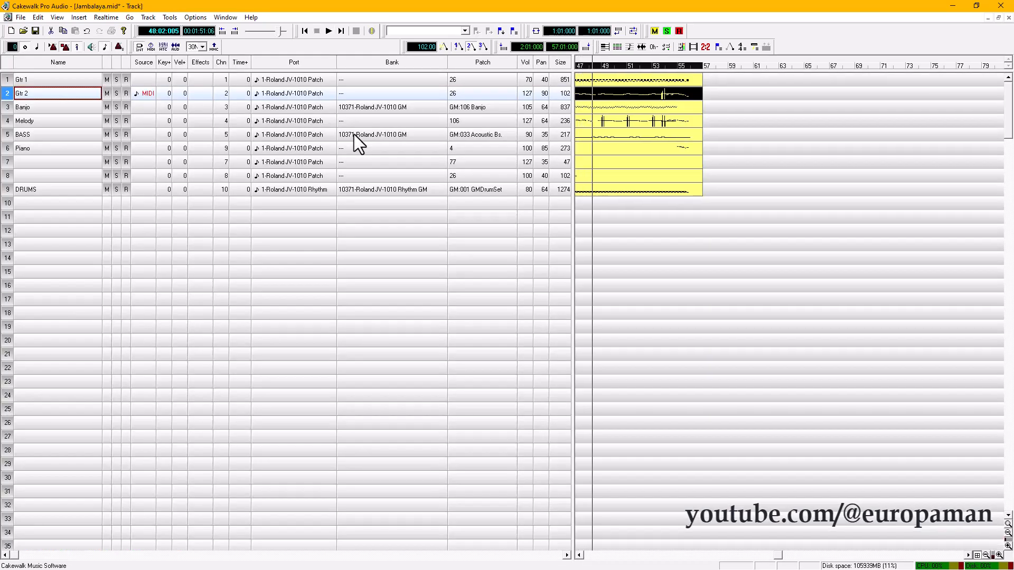
click(69, 135)
click(7, 136)
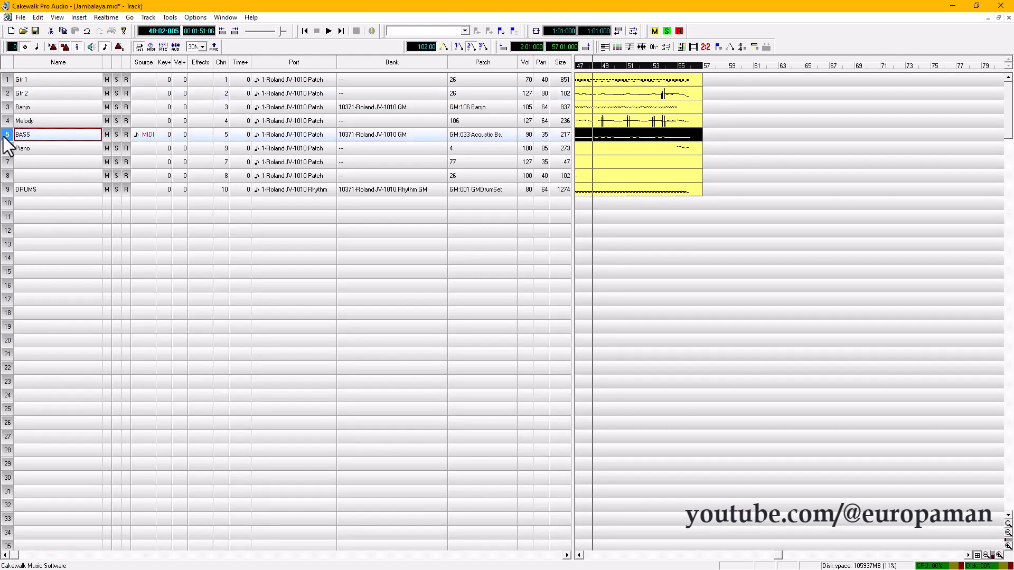
right_click(46, 133)
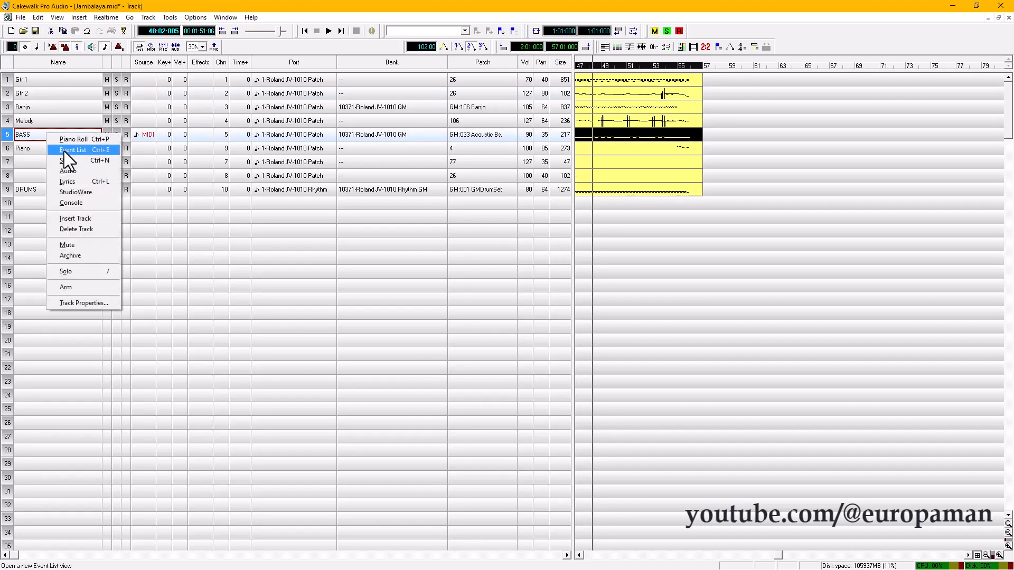
click(65, 151)
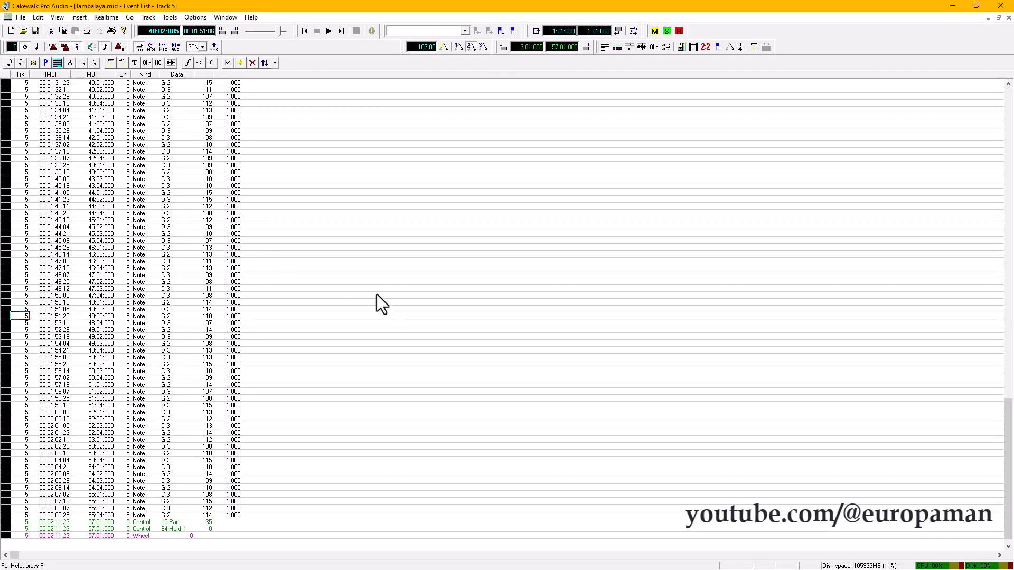
key(ctrl+F4)
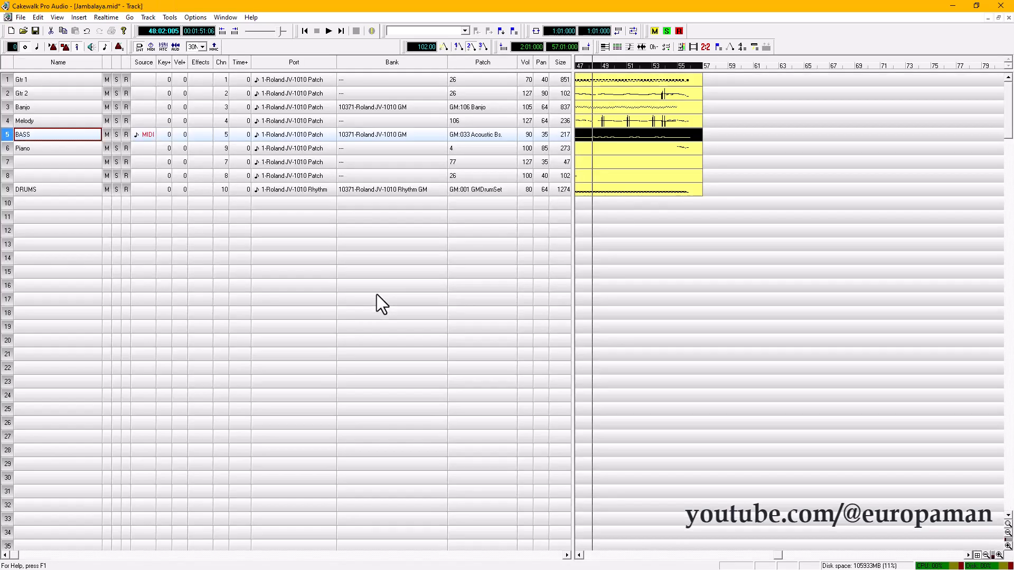
Check the DRUMS track's note velocities in its event list, return to the track view and deselect the track.
click(71, 192)
click(7, 188)
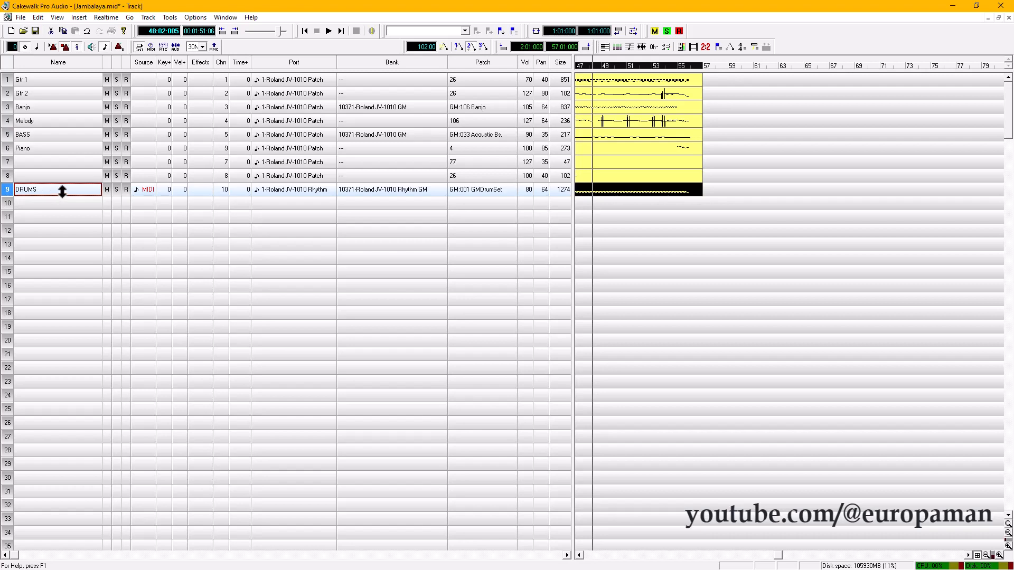
right_click(61, 191)
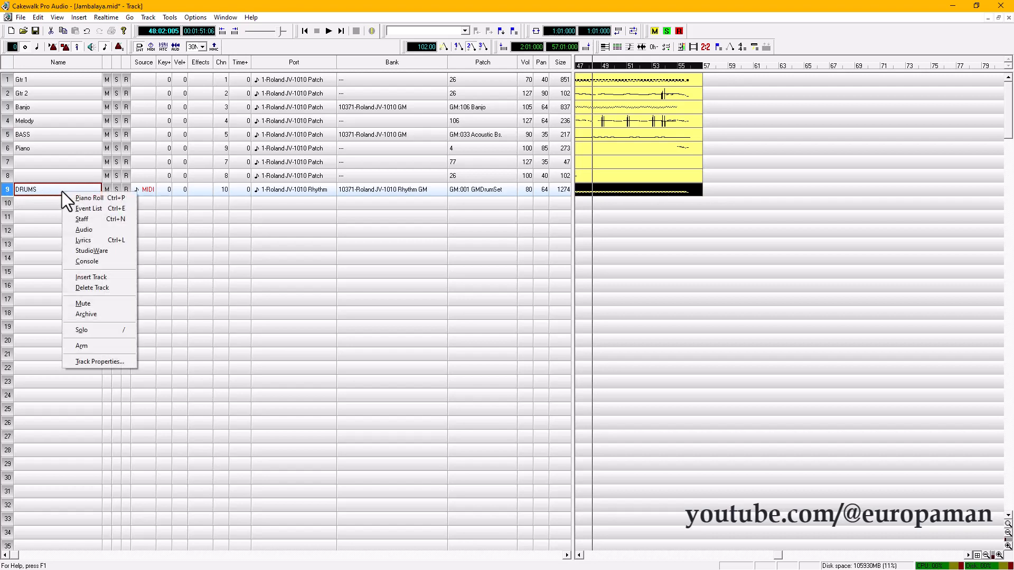
click(92, 208)
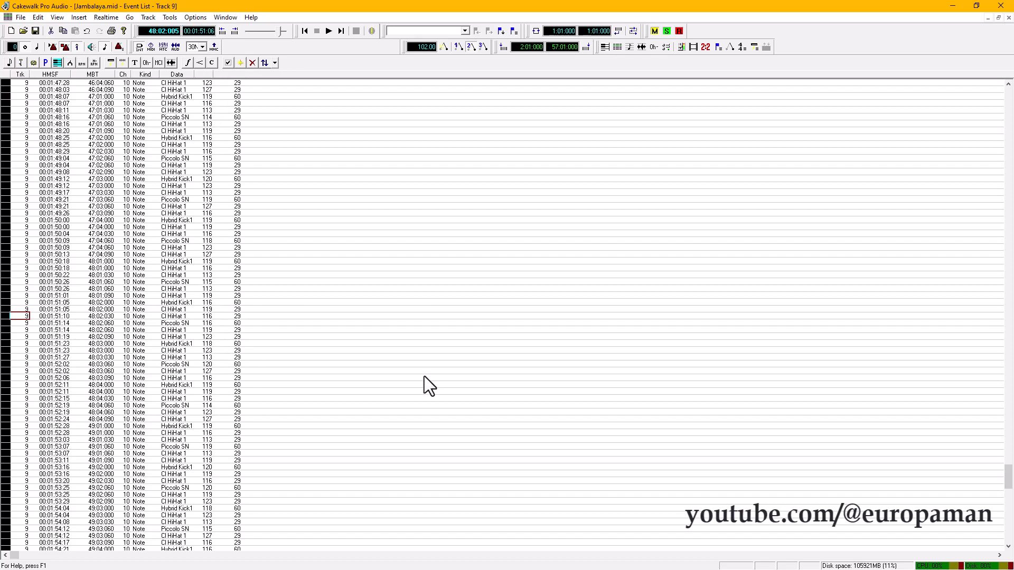
key(ctrl+F4)
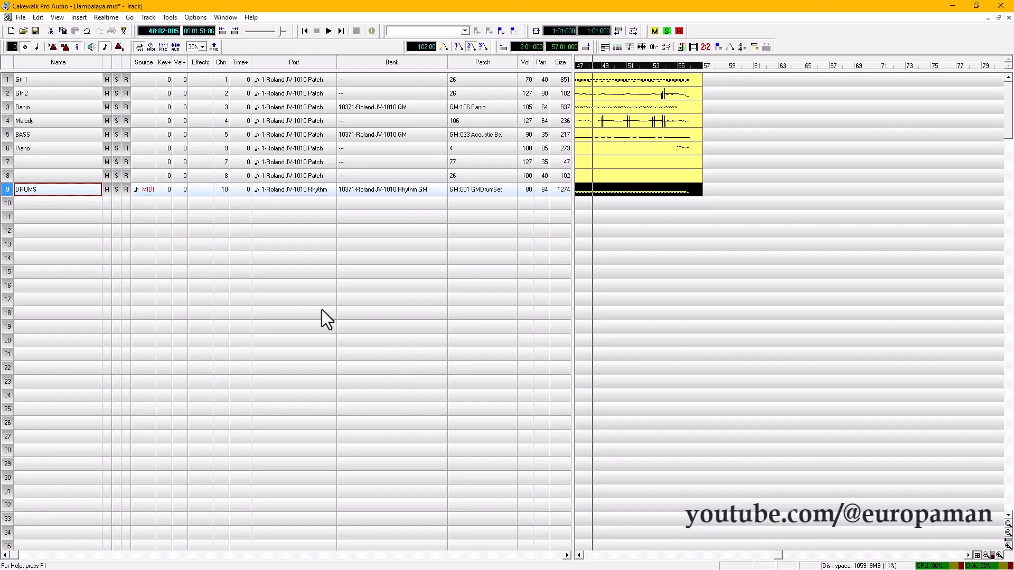
click(8, 190)
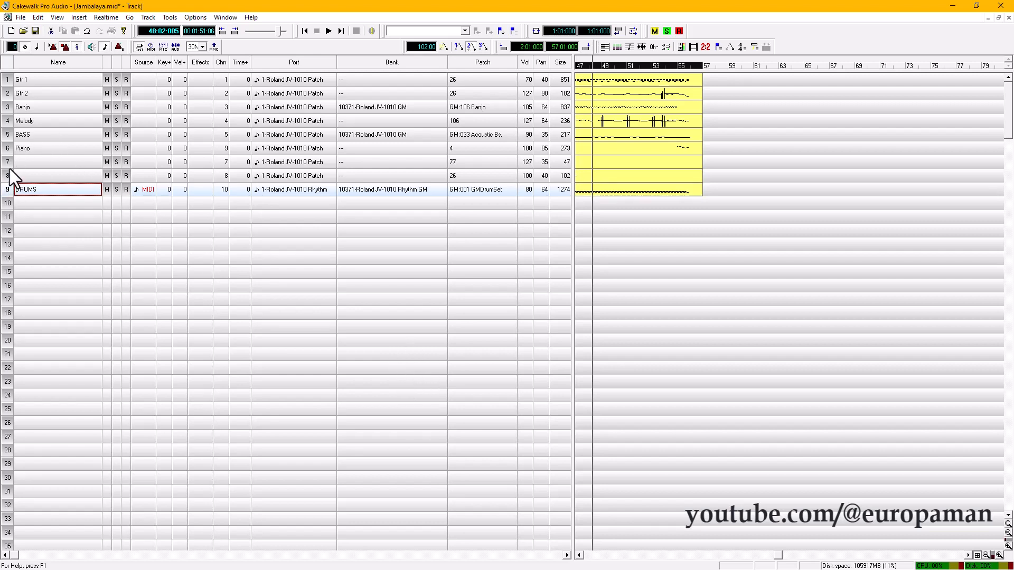
Open the Piano track's event list and run Random Velocity.cal on its events with maximum velocity 120 and minimum 112.
click(7, 148)
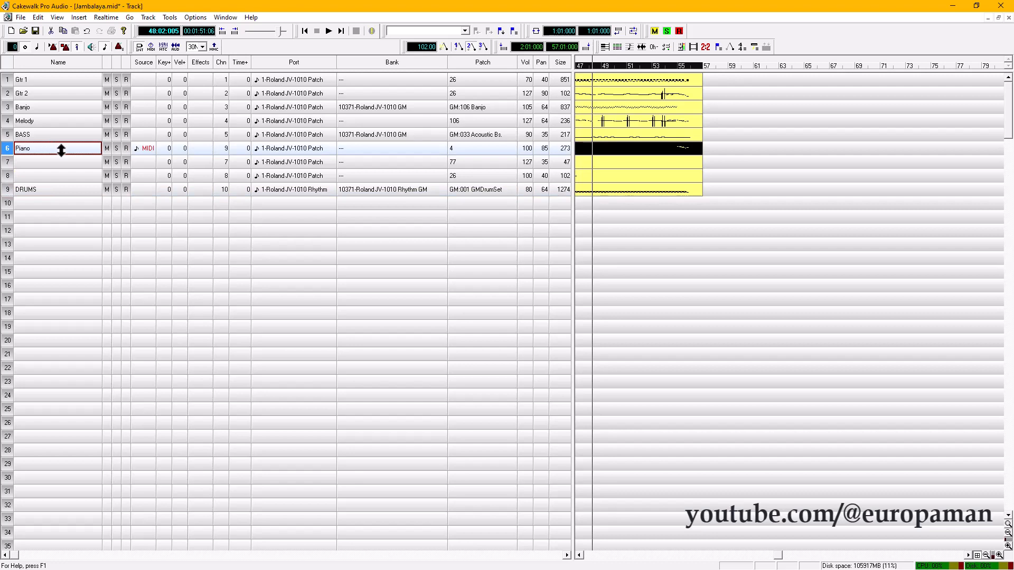
key(alt+4)
key(ctrl+Home)
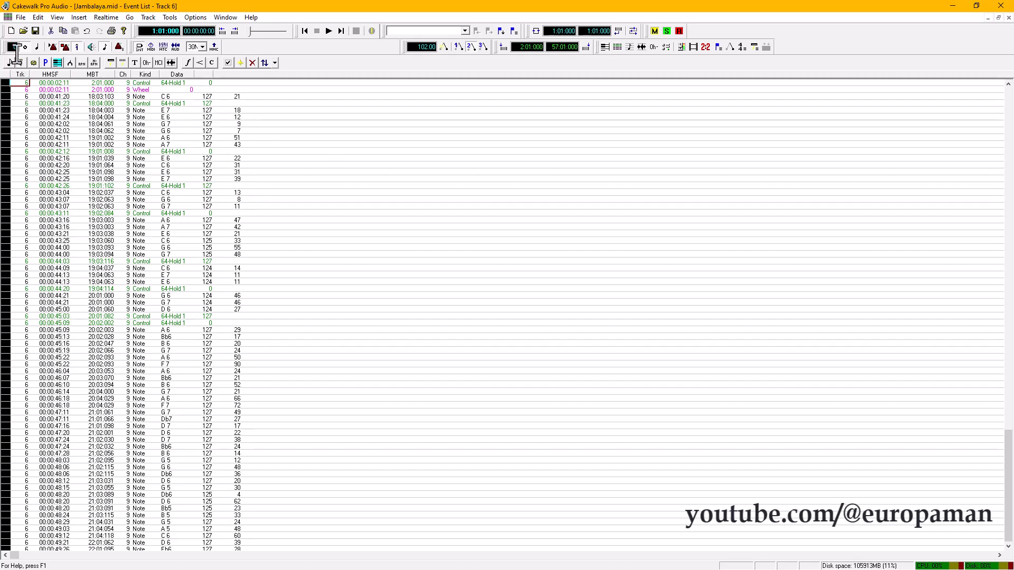
click(38, 17)
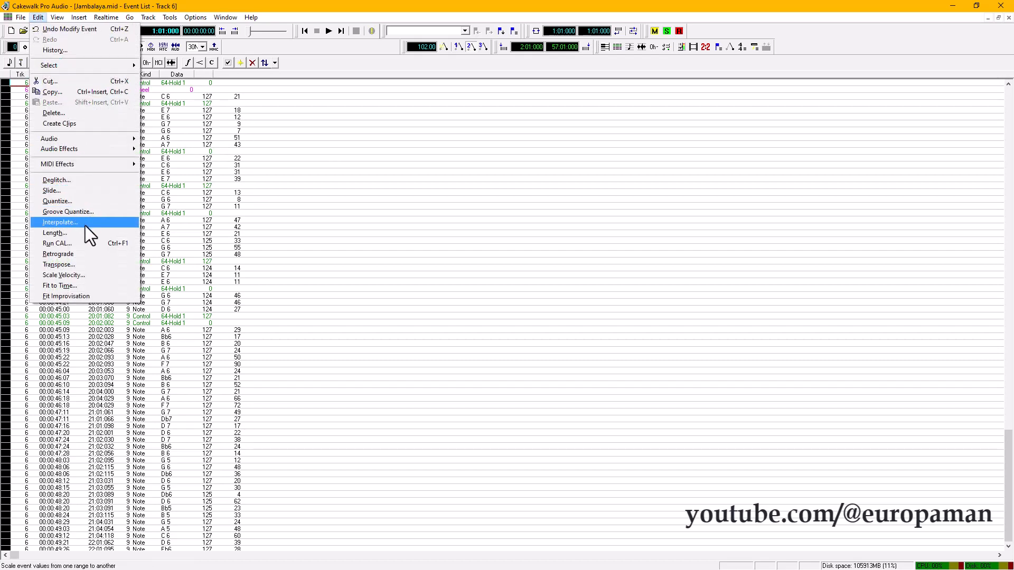
click(83, 241)
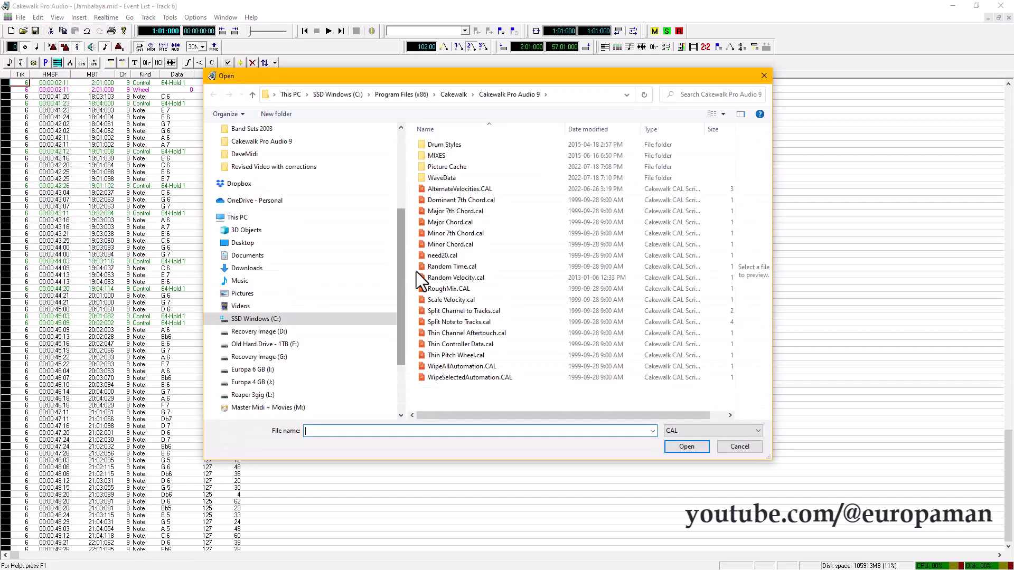
click(458, 277)
double_click(458, 278)
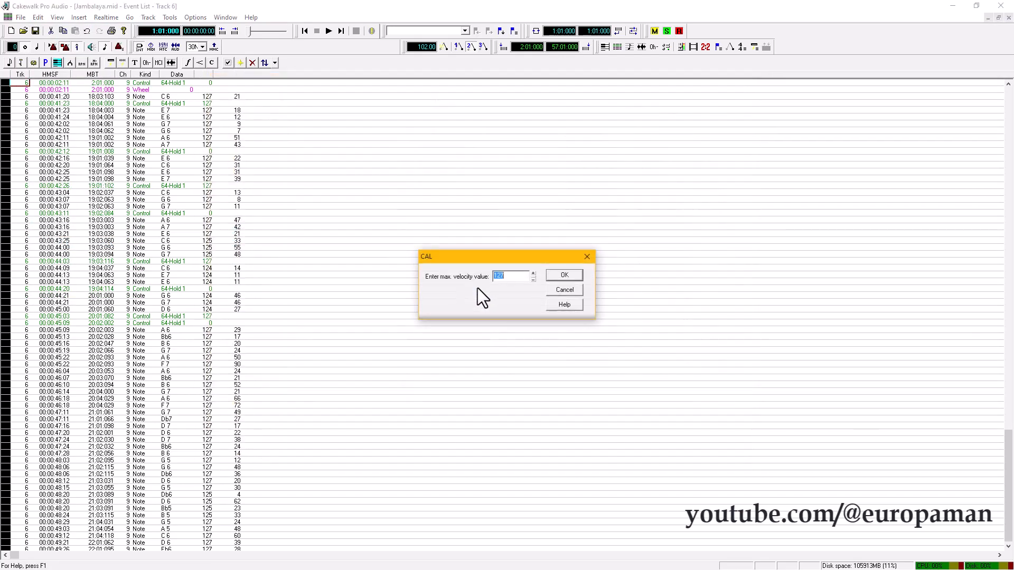
drag(517, 249, 520, 241)
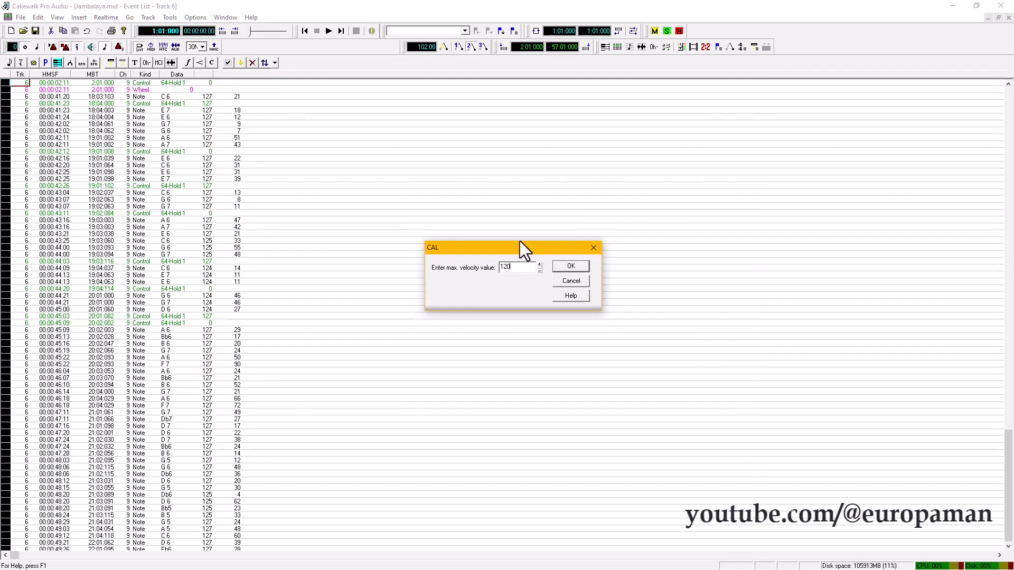
key(Return)
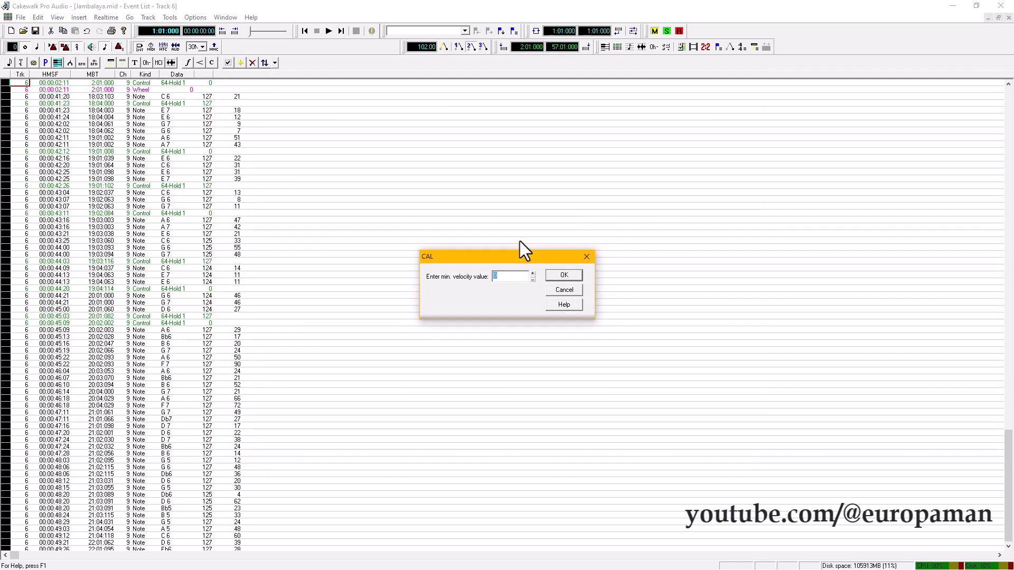
text(11)
key(Return)
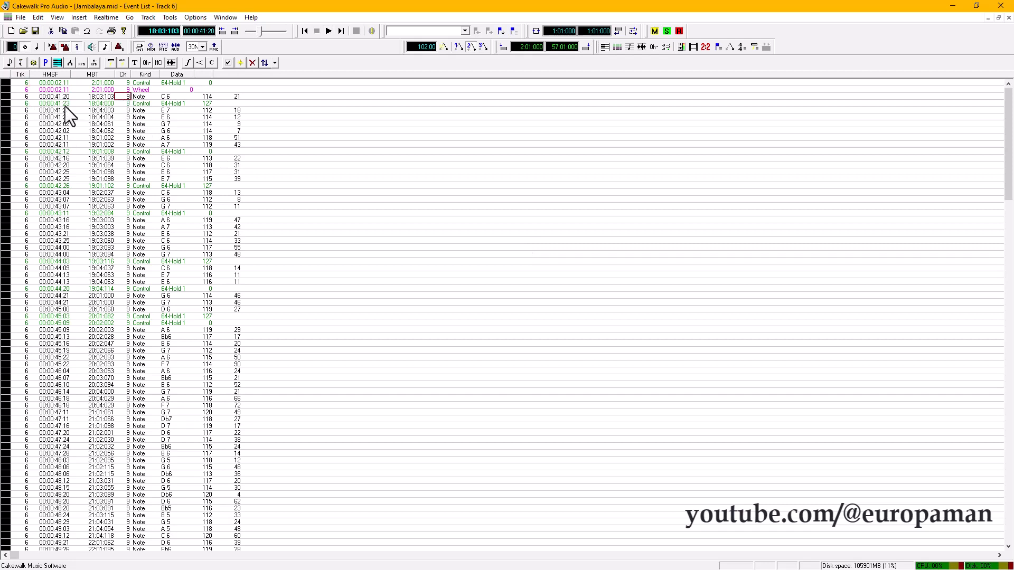
Play the soloed Piano track from its first note at 18:03:103, and return to the track view.
click(59, 96)
key(space)
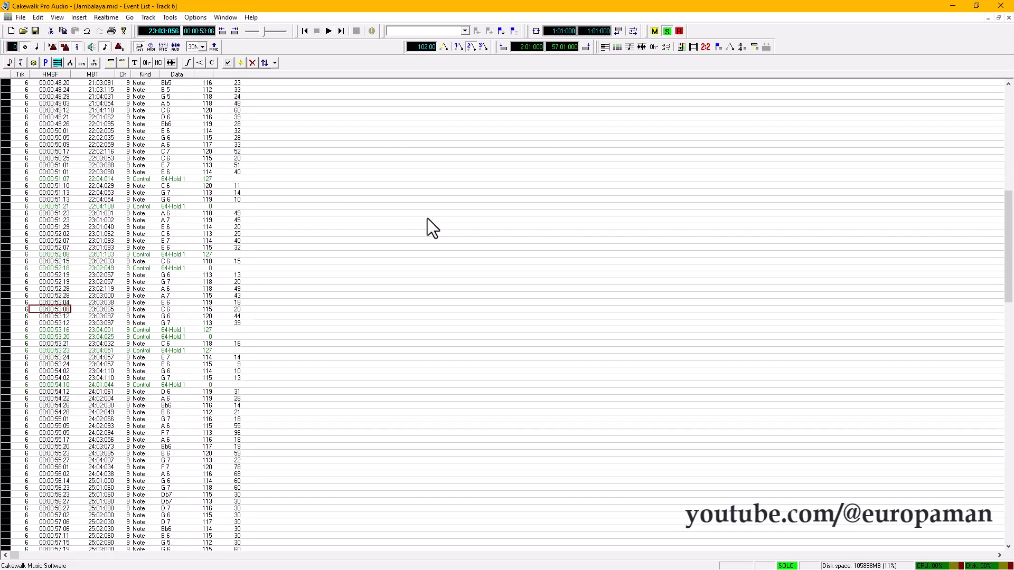
key(ctrl+F4)
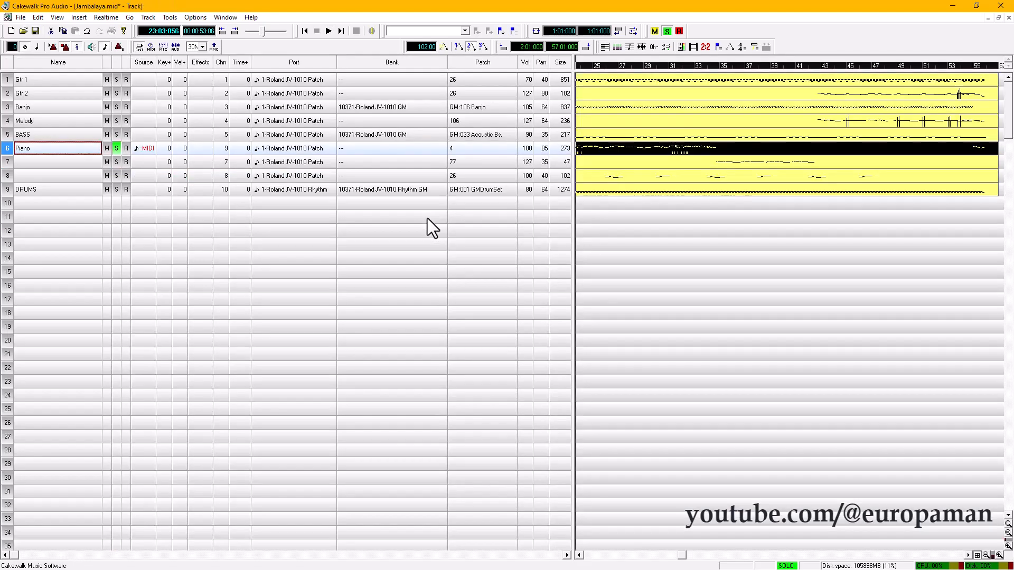
Unsolo and deselect the Piano track, and save Jambalaya.mid.
click(119, 148)
click(84, 151)
click(78, 138)
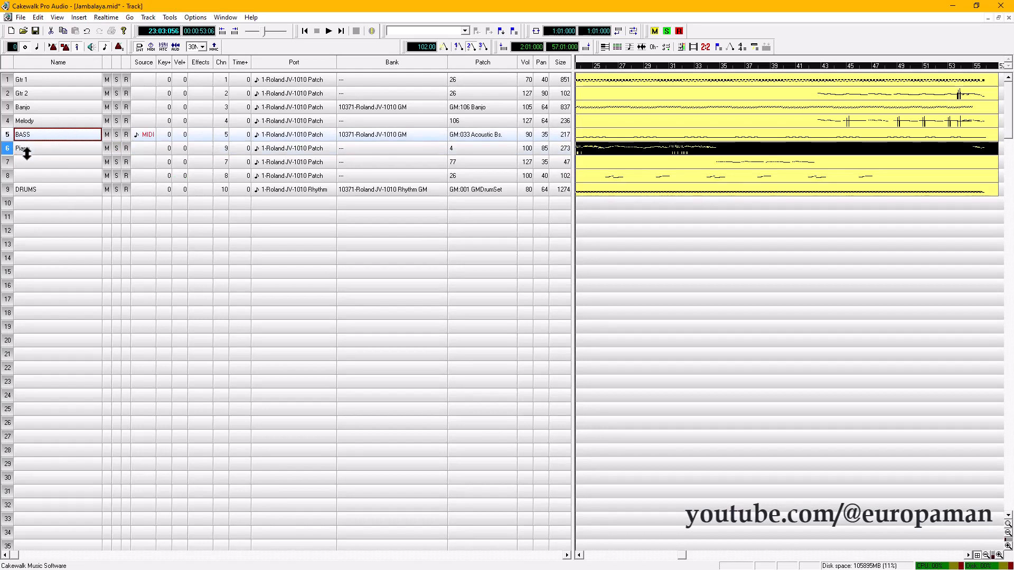
click(20, 149)
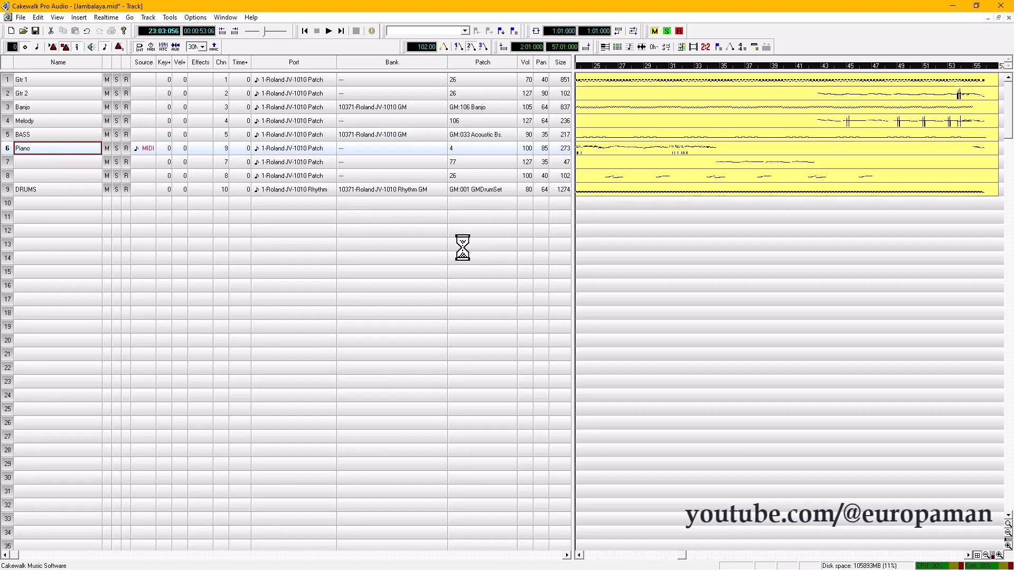
click(369, 149)
click(64, 149)
click(377, 94)
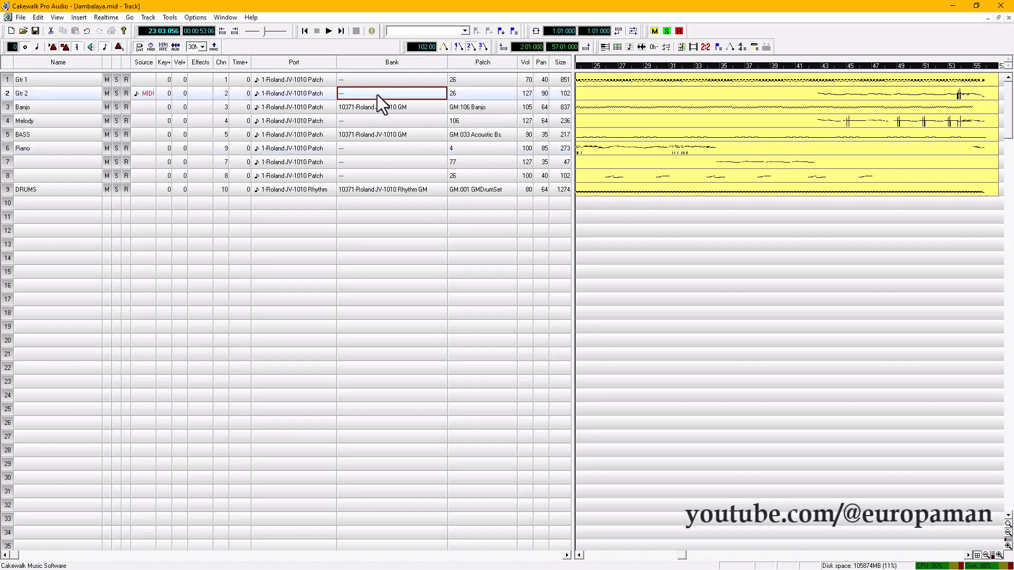
click(75, 93)
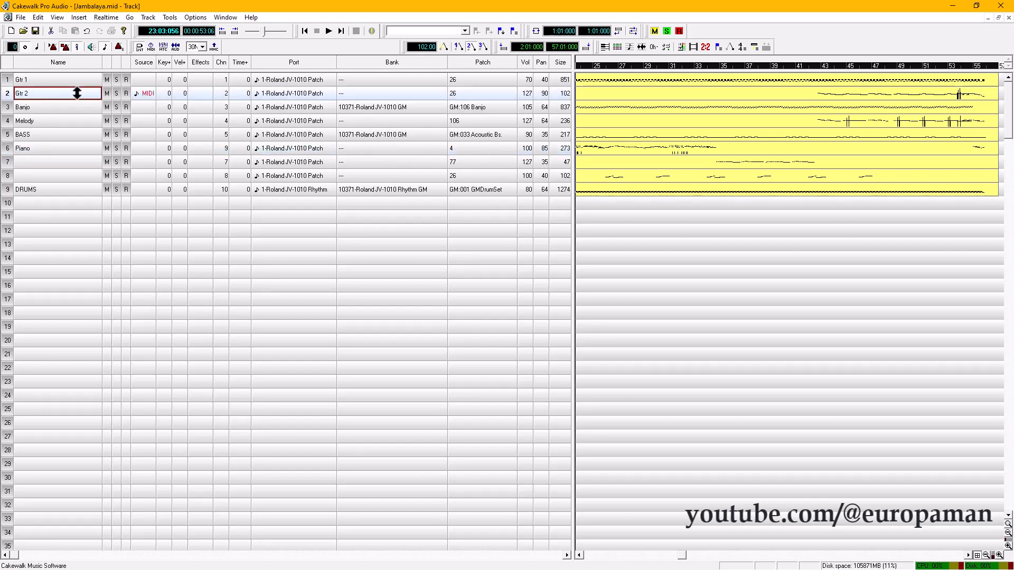
click(75, 80)
click(73, 93)
click(74, 78)
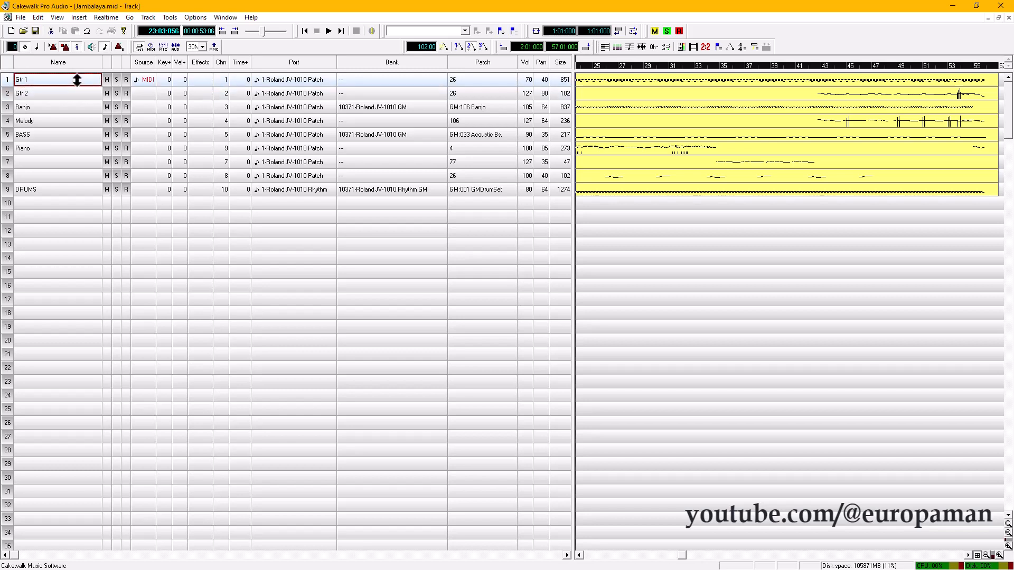
click(74, 94)
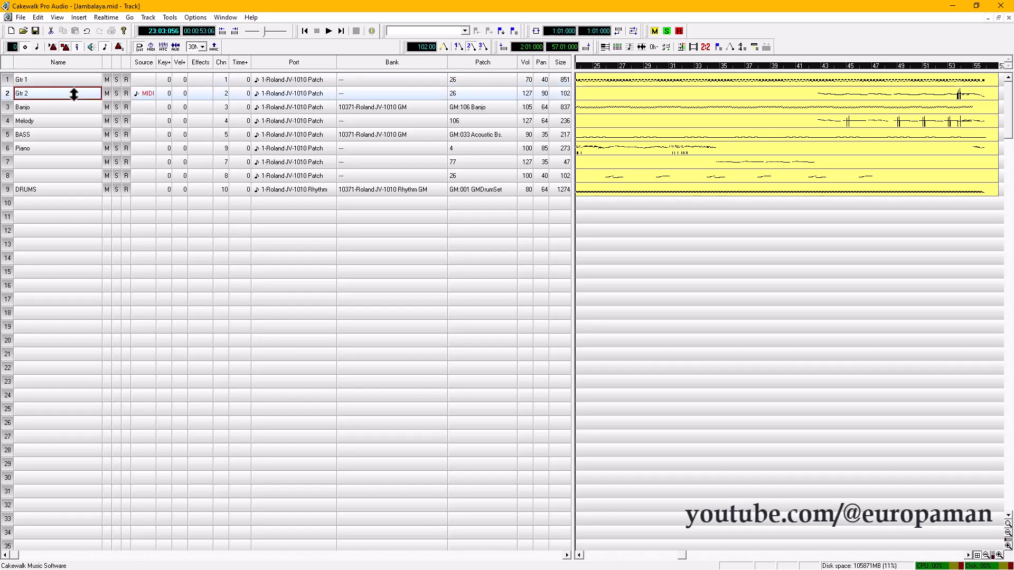